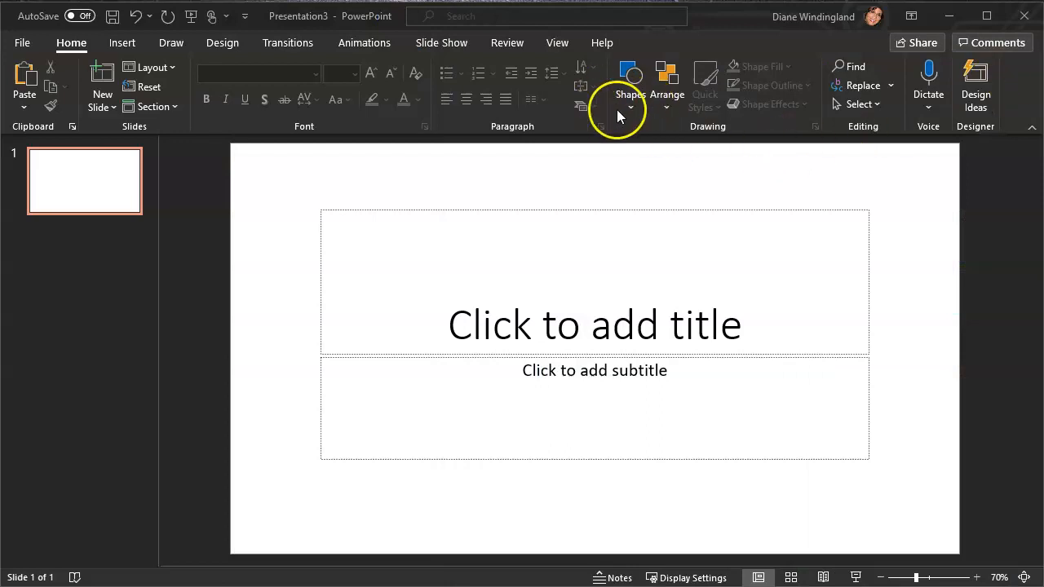
Draw an oval about 2.96" wide and 1.93" high over the upper part of the title placeholder.
click(631, 102)
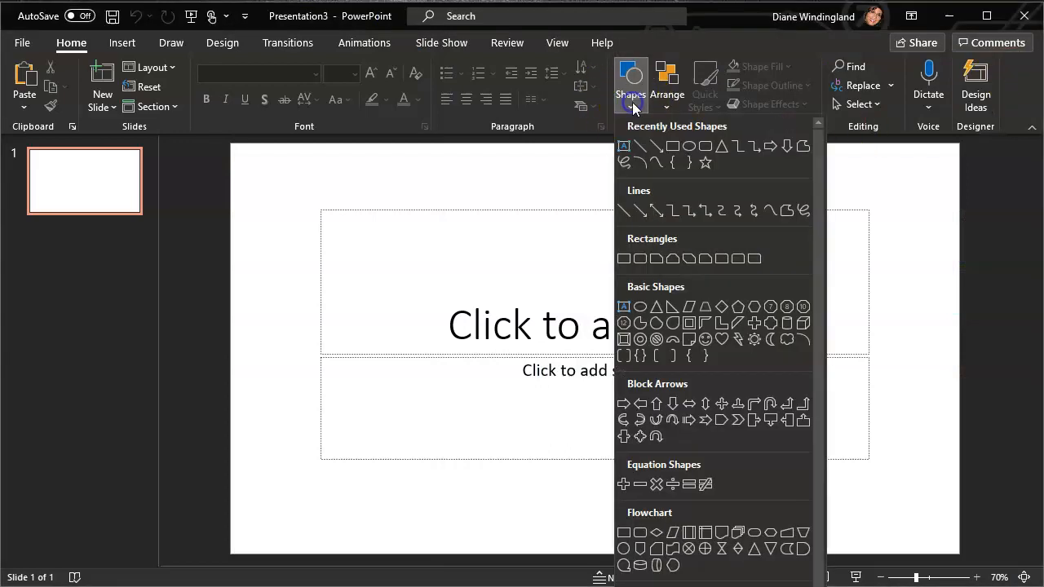
click(689, 145)
drag(475, 188, 637, 294)
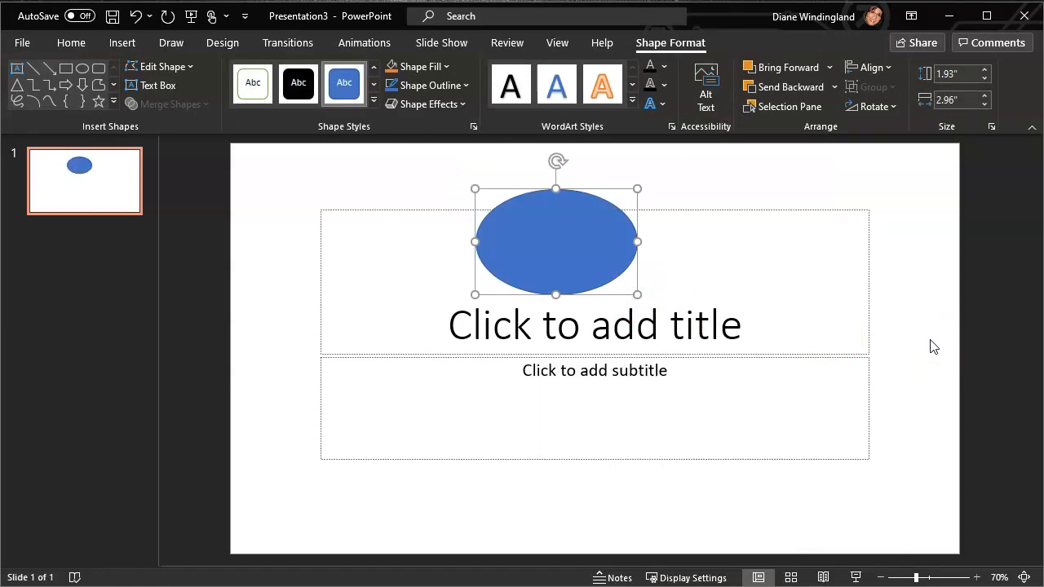
Fill the oval with a custom dark blue by pasting its copied hex code as the fill color.
right_click(581, 252)
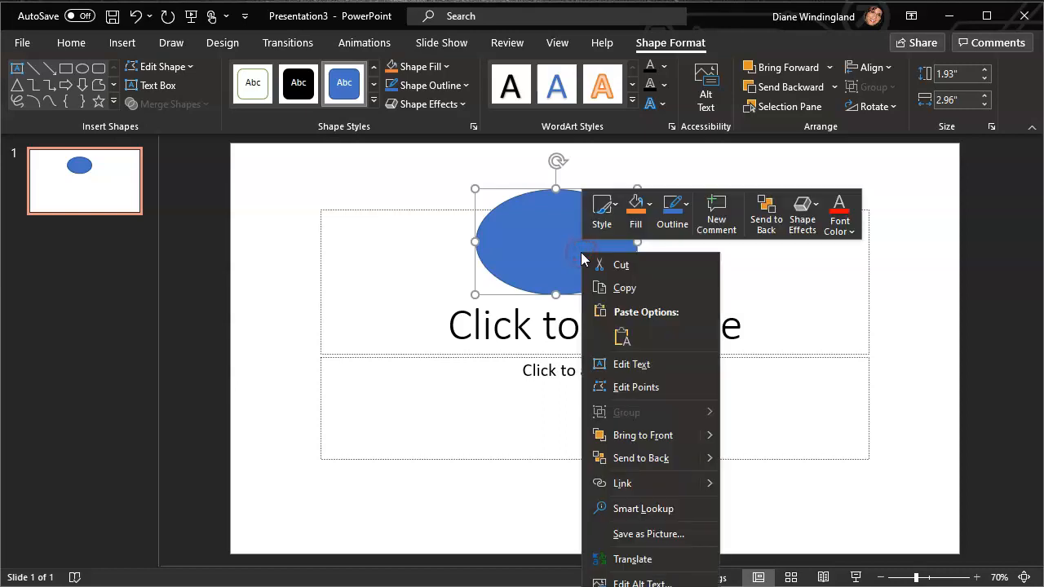
click(636, 218)
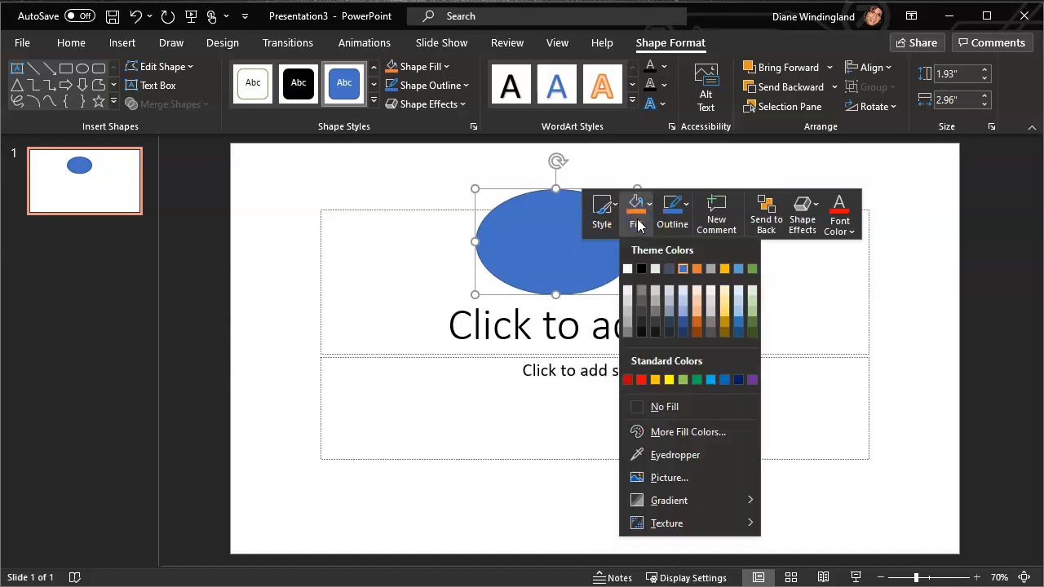
click(659, 432)
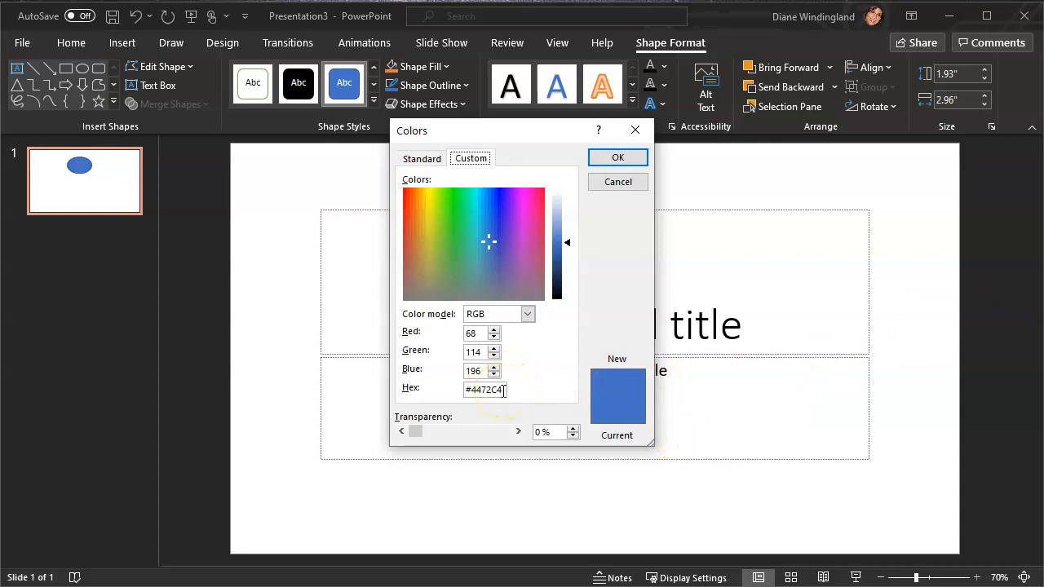
drag(504, 390, 457, 392)
right_click(475, 392)
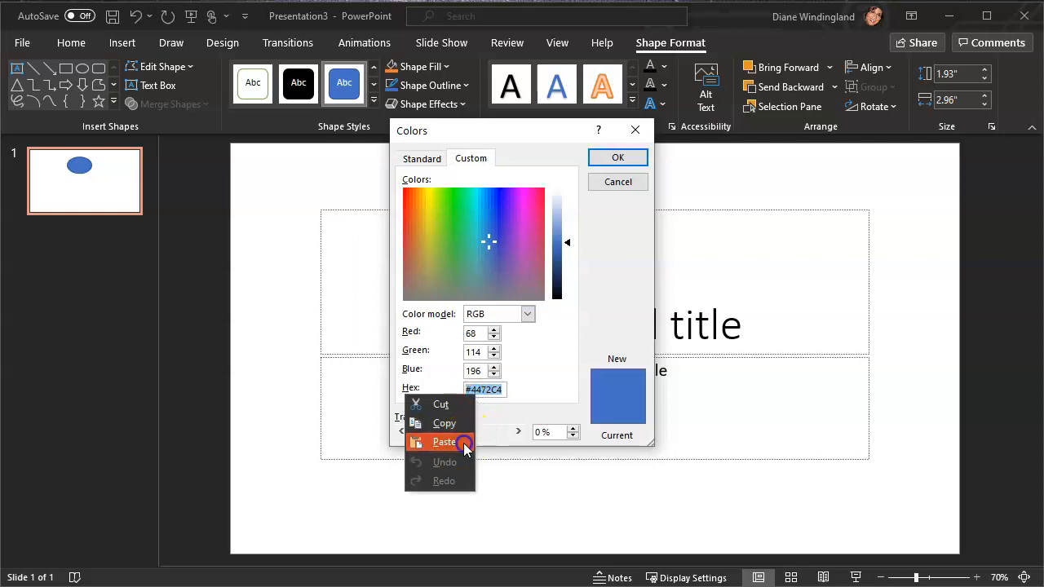
click(461, 442)
key(Return)
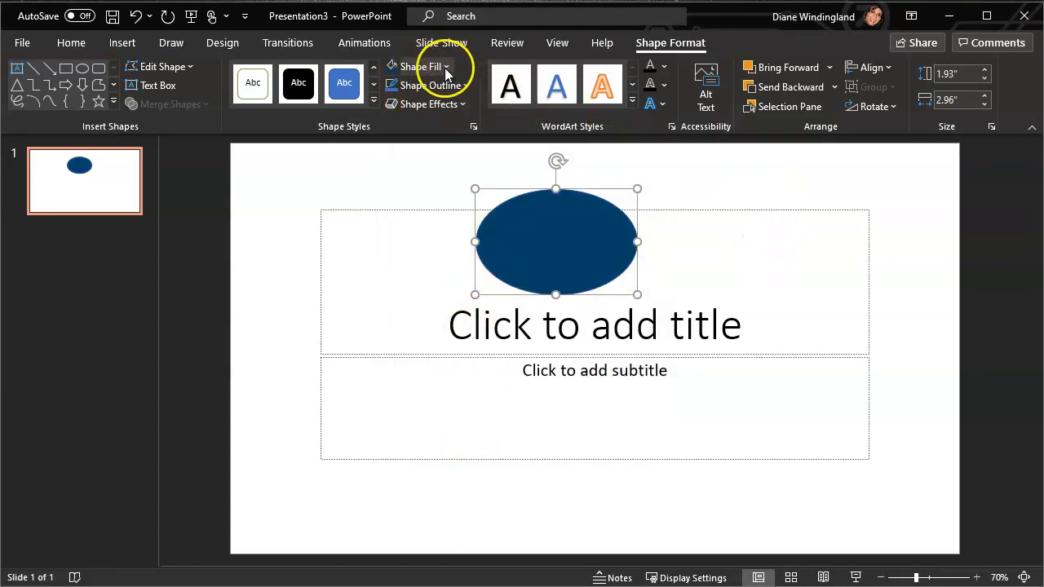
Draw a second oval about 2.43" wide and 2.24" high to the right of the first one.
click(169, 42)
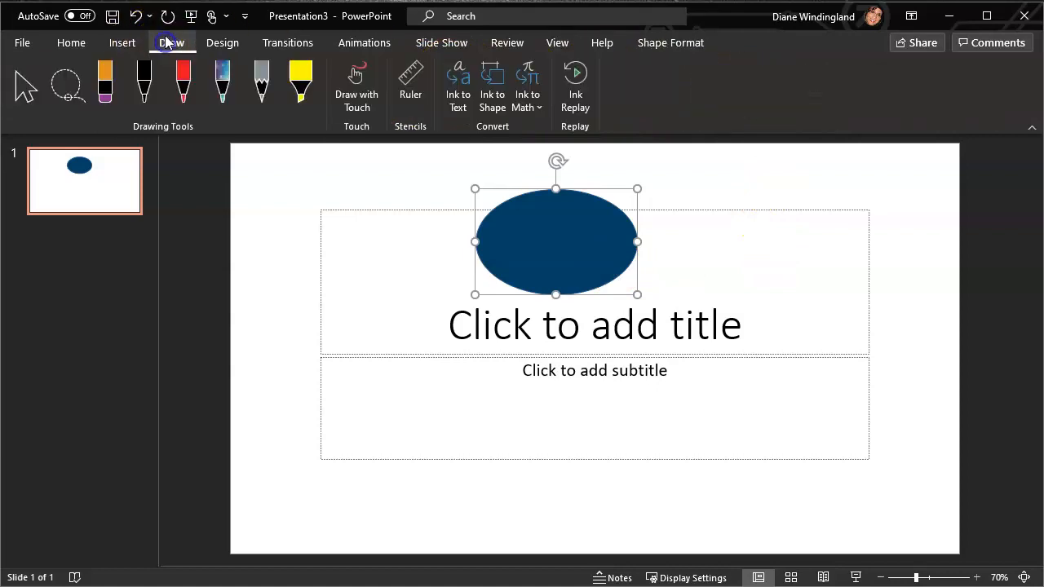
click(65, 43)
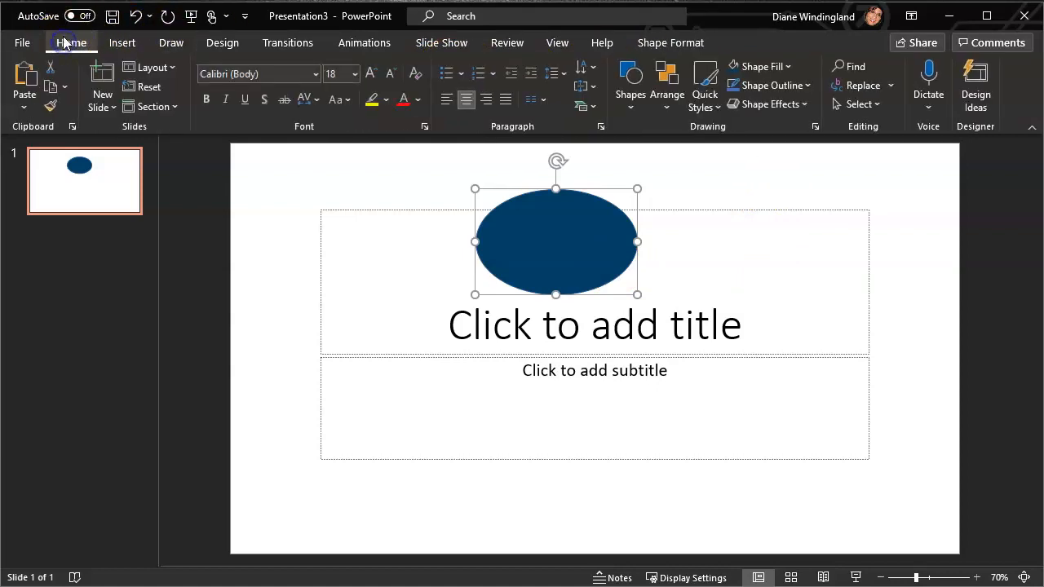
click(633, 104)
click(688, 146)
drag(716, 188, 850, 312)
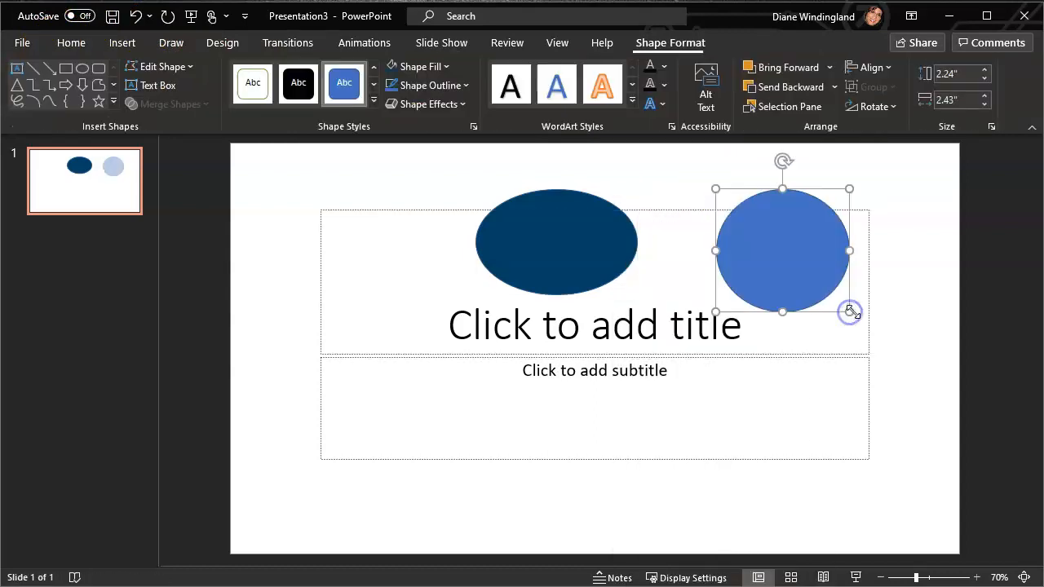
Fill the second oval with the dark blue from the recent colors.
right_click(789, 256)
click(827, 246)
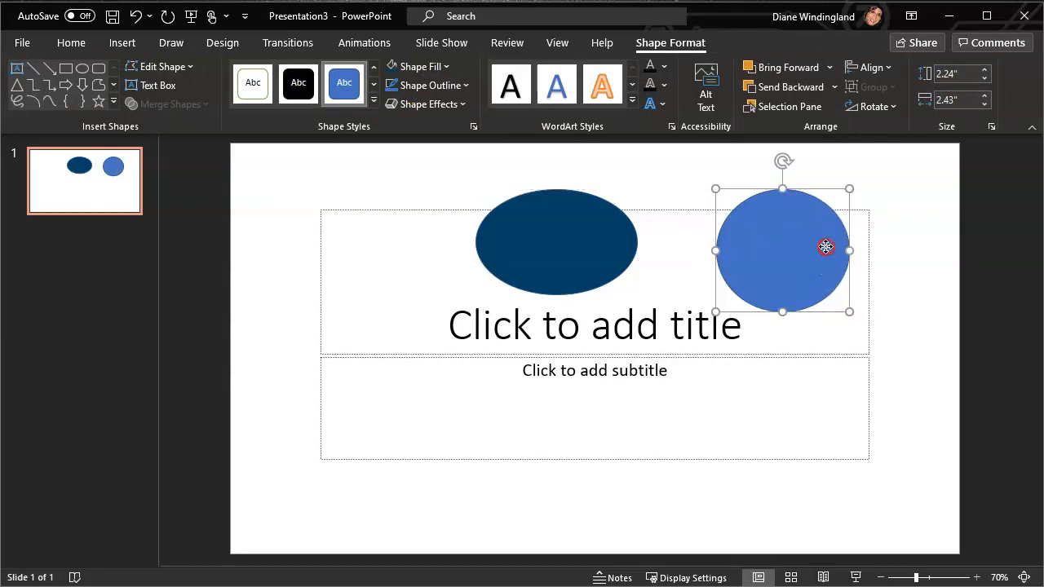
right_click(826, 246)
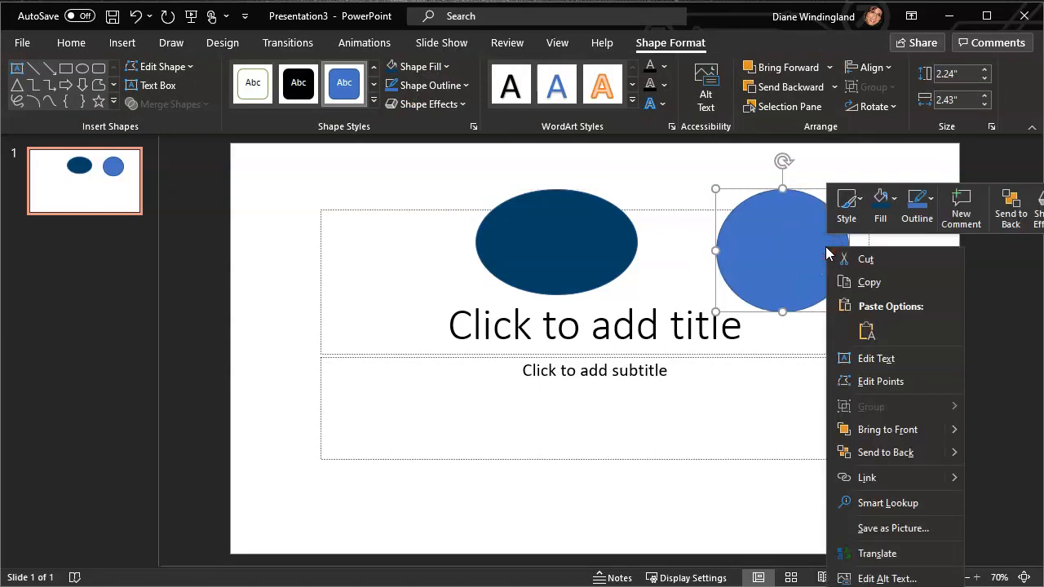
click(893, 199)
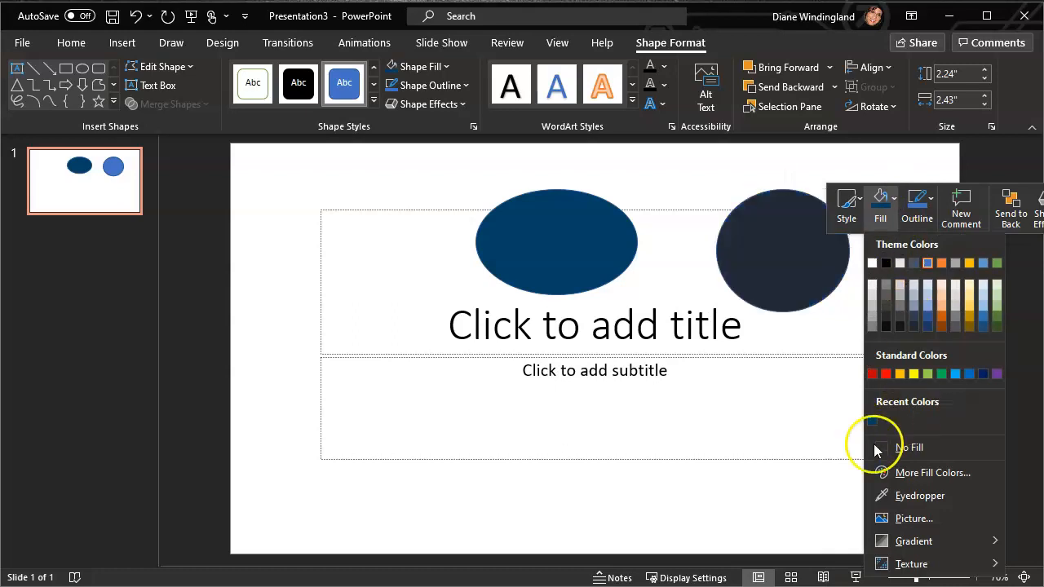
click(872, 420)
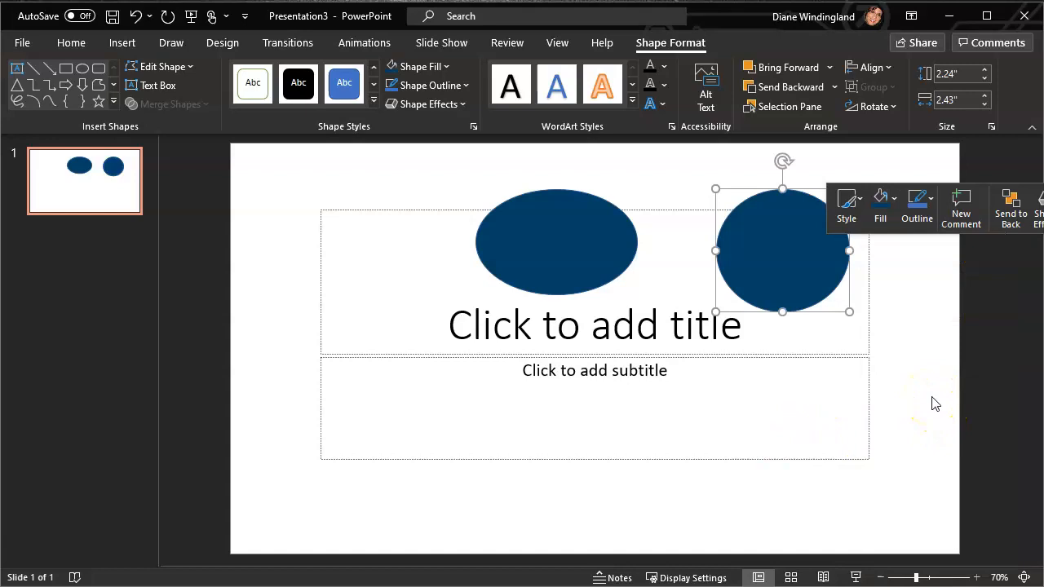
Cut both ovals from the slide.
right_click(557, 230)
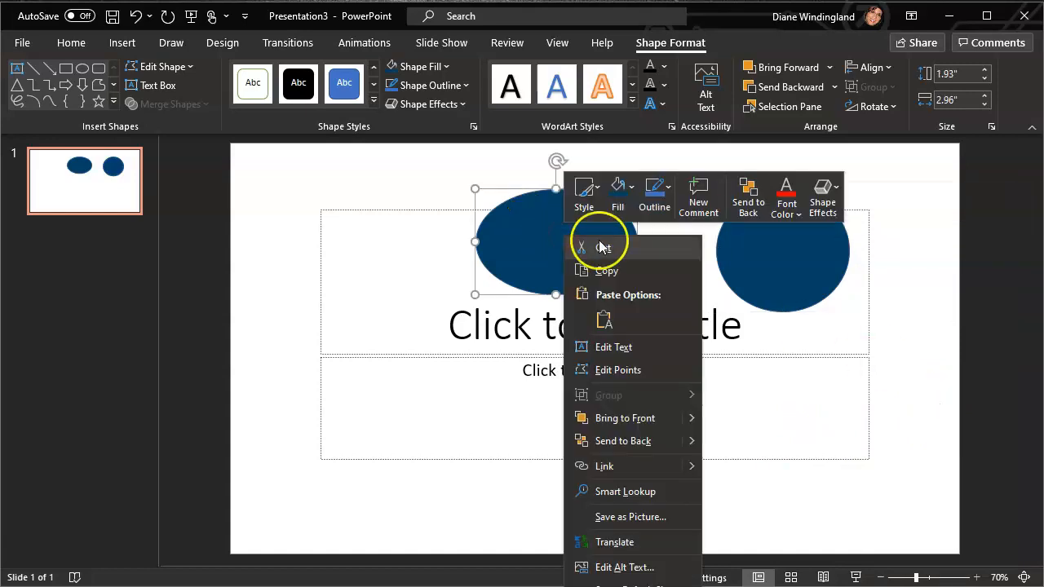
click(600, 241)
click(764, 249)
right_click(771, 243)
click(791, 255)
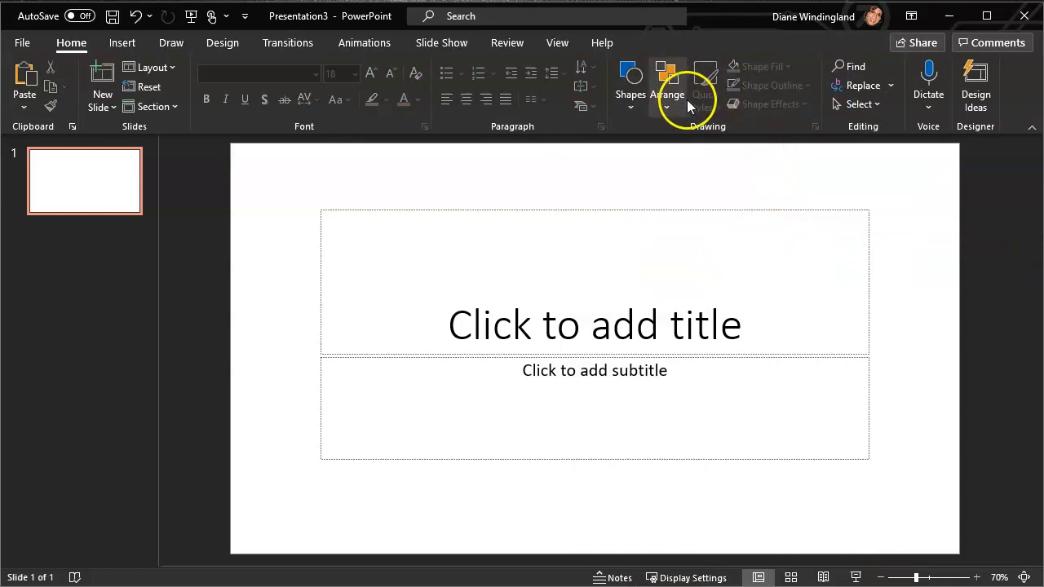
Start a new custom set of theme colors for the presentation's design.
click(215, 45)
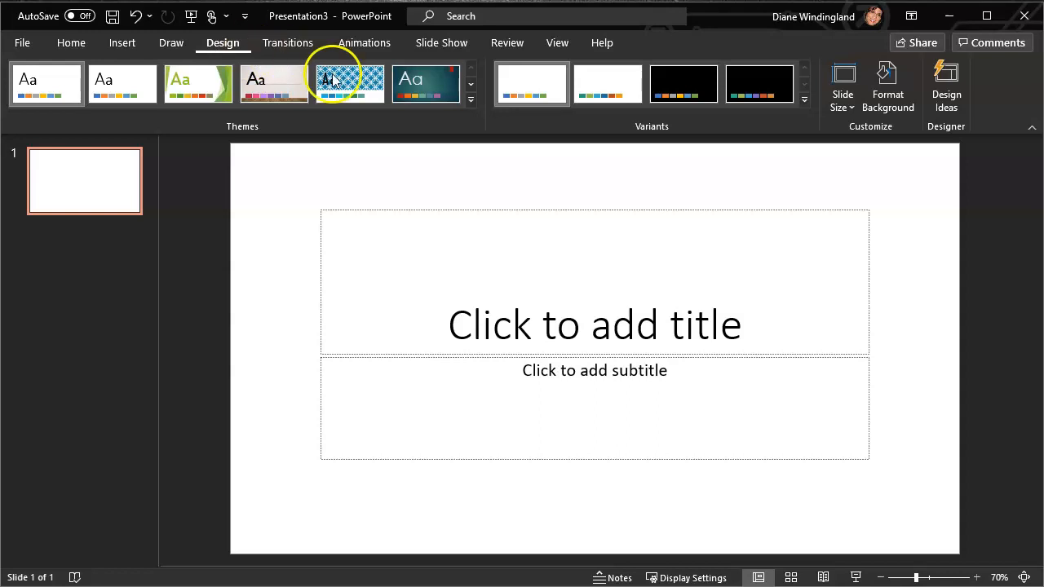
click(805, 103)
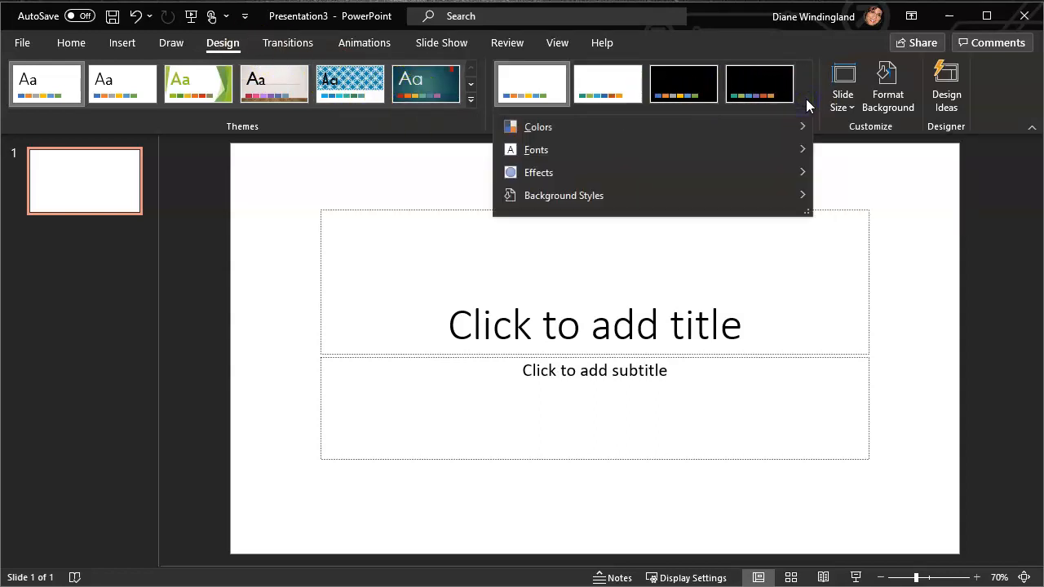
click(797, 127)
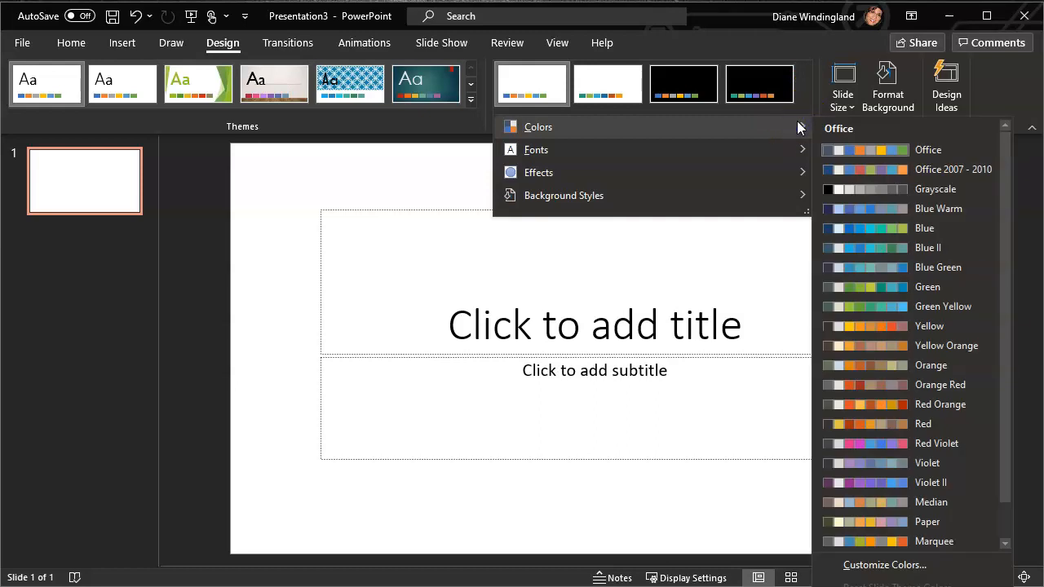
click(895, 565)
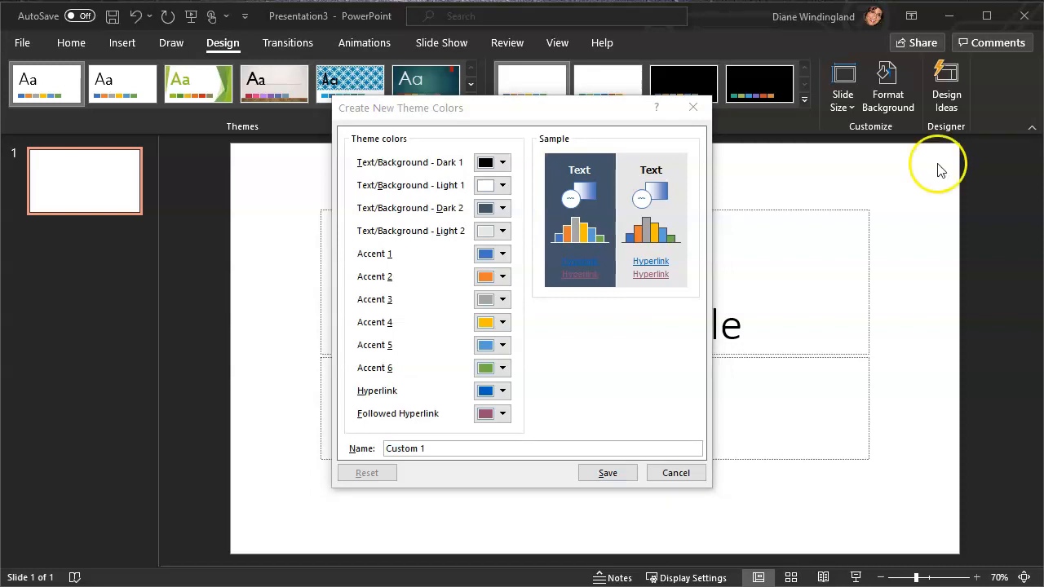
Set the theme color Text/Background - Dark 2 to black and Text/Background - Light 2 to white.
click(501, 209)
click(480, 250)
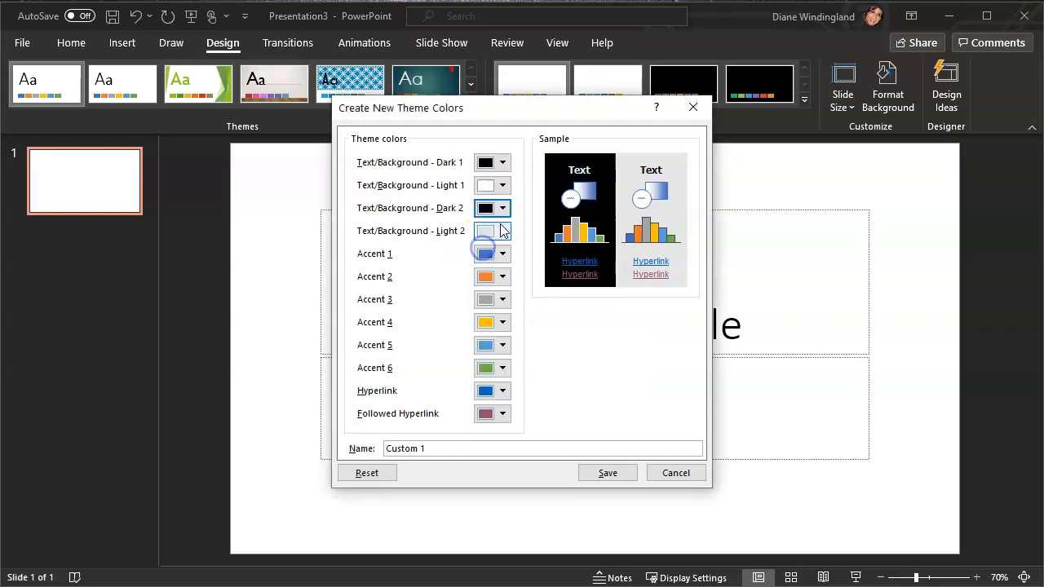
click(501, 232)
click(494, 273)
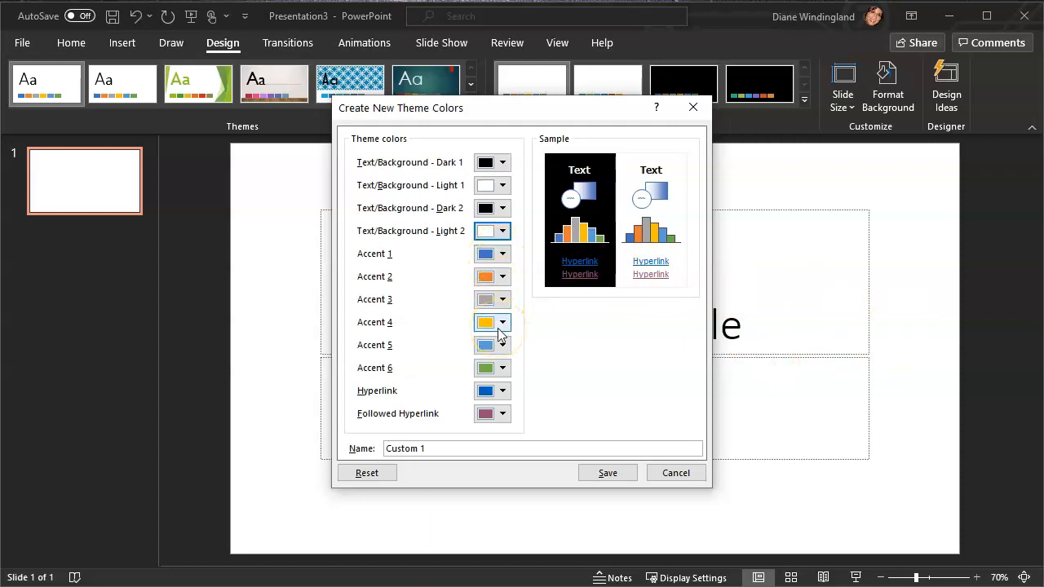
Set the theme color Accent 1 to the custom hex value 004165, pasted in place of the existing code.
click(501, 254)
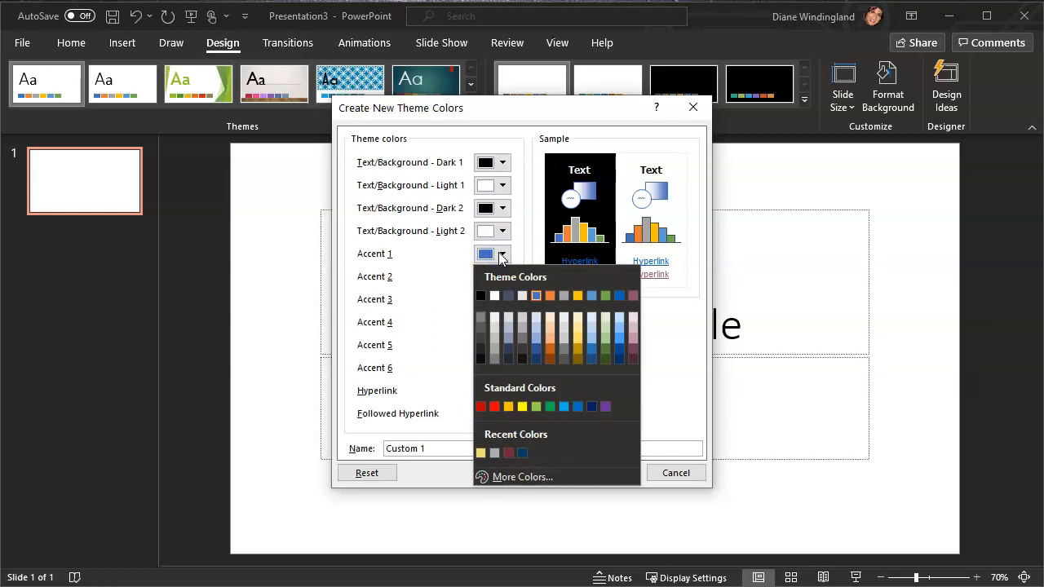
click(520, 474)
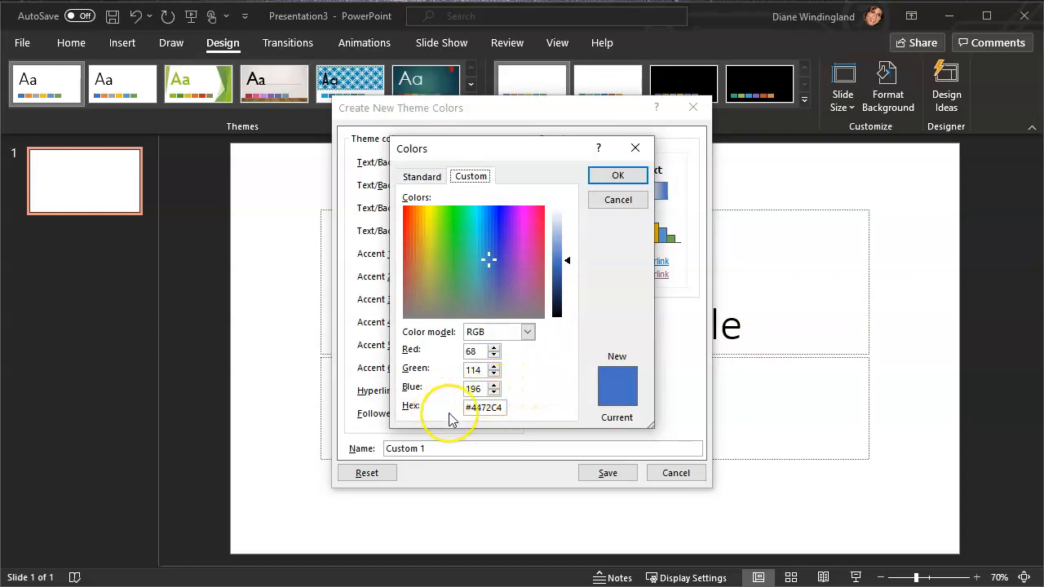
click(487, 406)
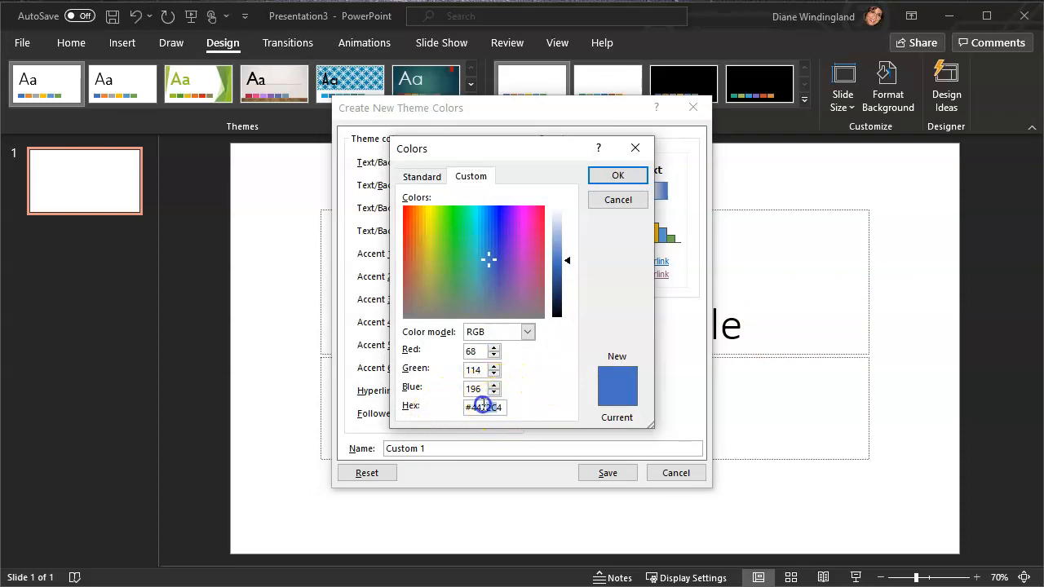
text(4)
click(470, 406)
right_click(470, 408)
click(478, 409)
right_click(478, 408)
key(alt+Tab)
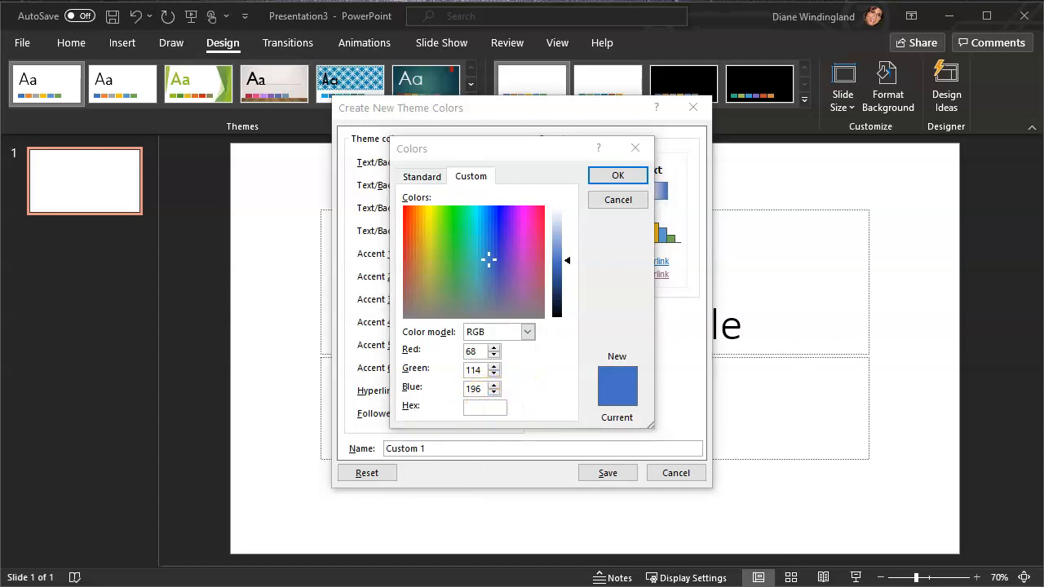
click(473, 406)
right_click(473, 406)
click(457, 451)
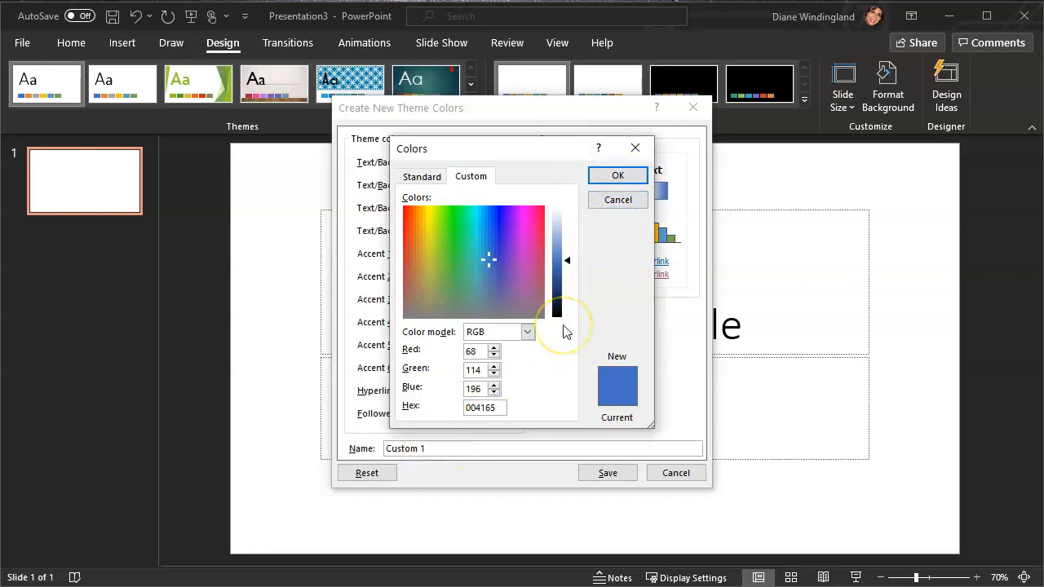
key(Return)
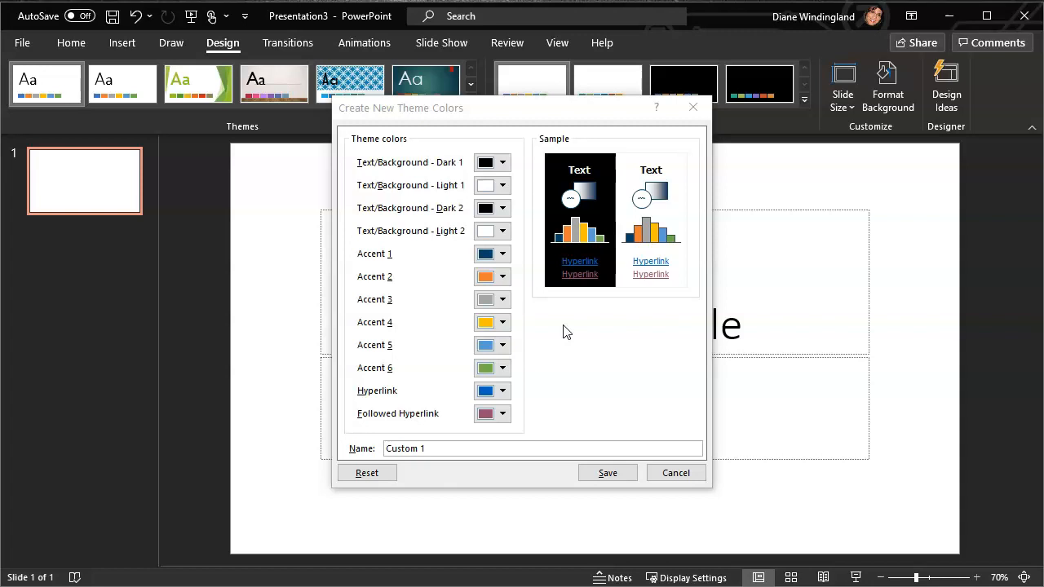
Set the theme color Accent 2 to the custom hex value 772432, pasted in place of the existing code.
click(504, 276)
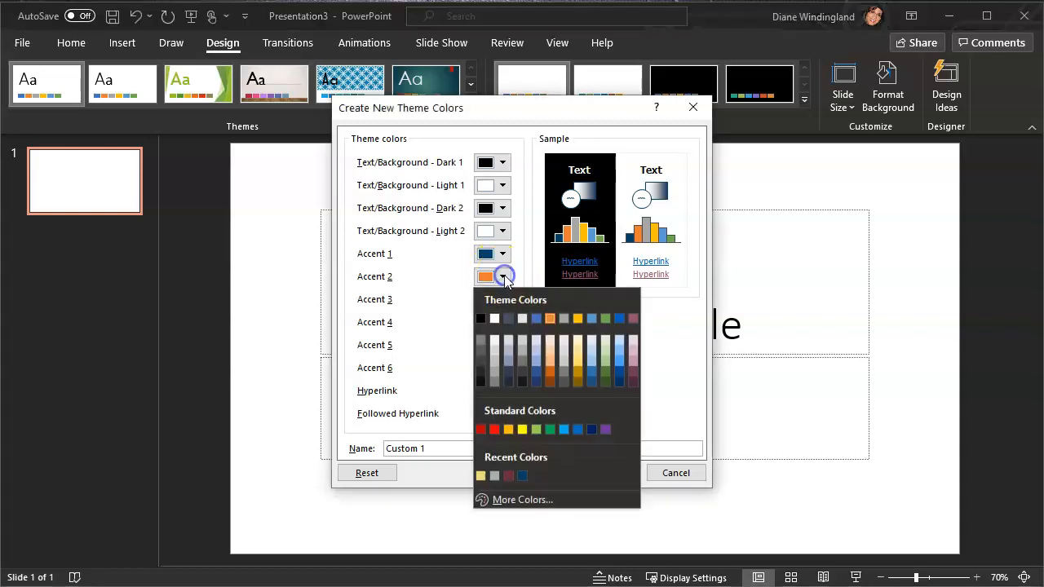
click(502, 497)
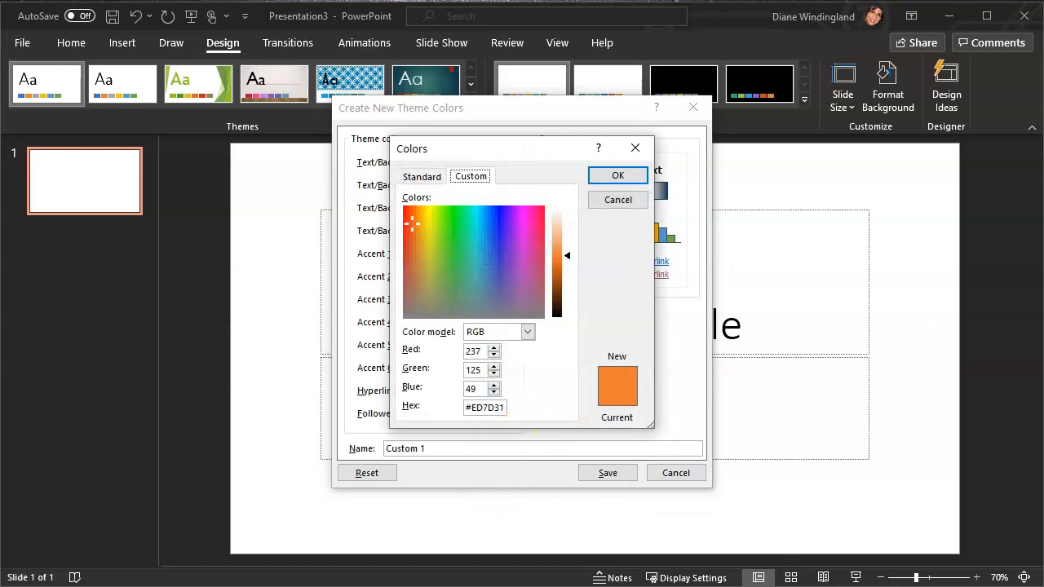
key(alt+Tab)
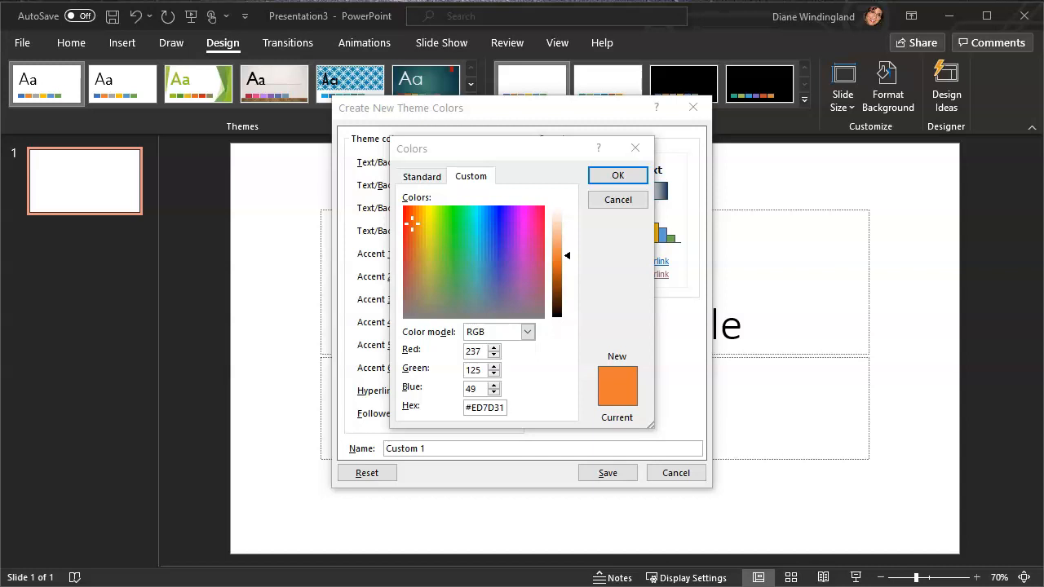
click(500, 408)
drag(467, 409, 535, 405)
drag(468, 410, 511, 410)
key(BackSpace)
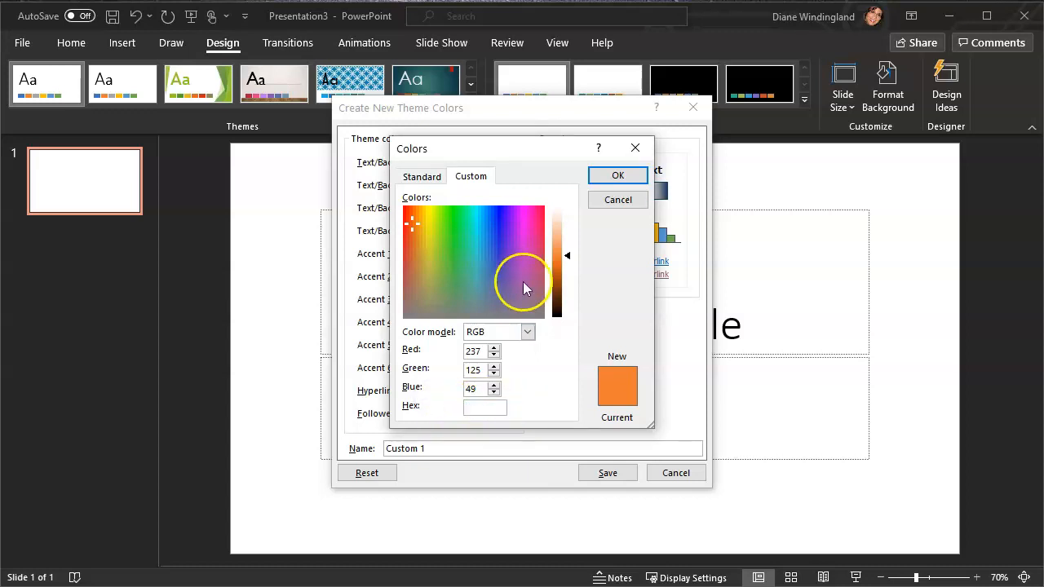
right_click(492, 407)
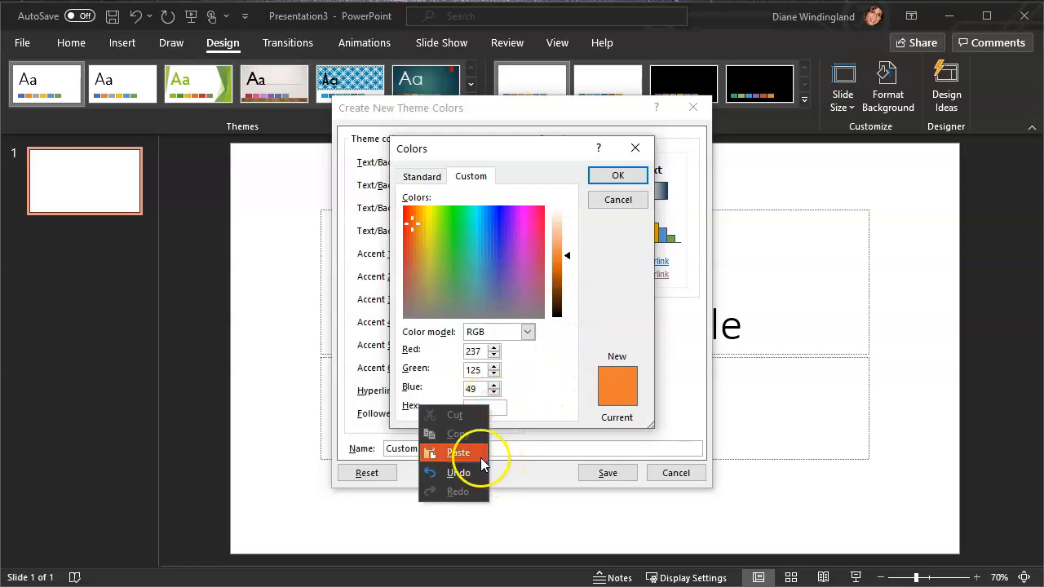
click(480, 453)
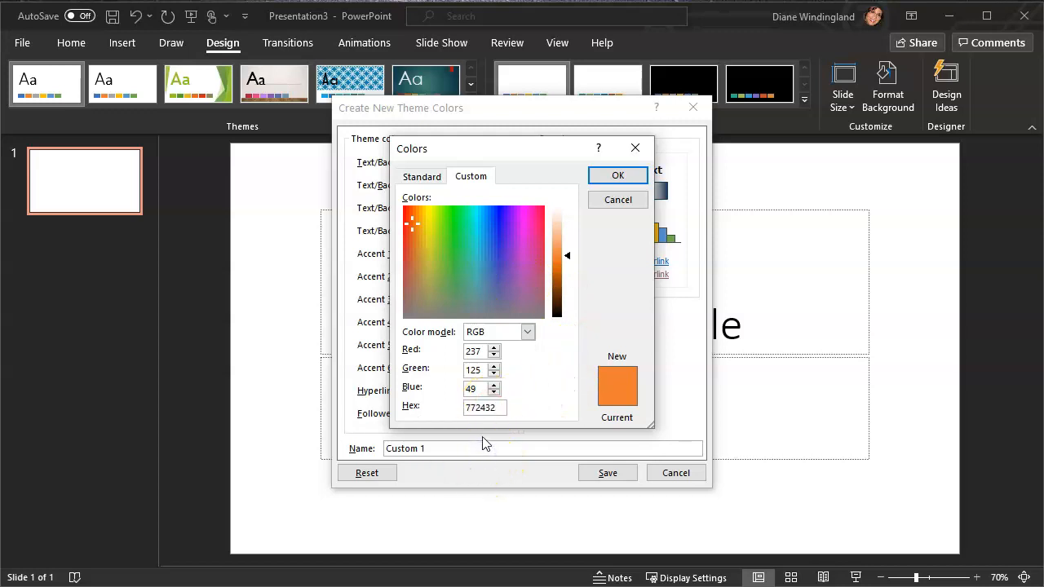
key(Return)
click(470, 440)
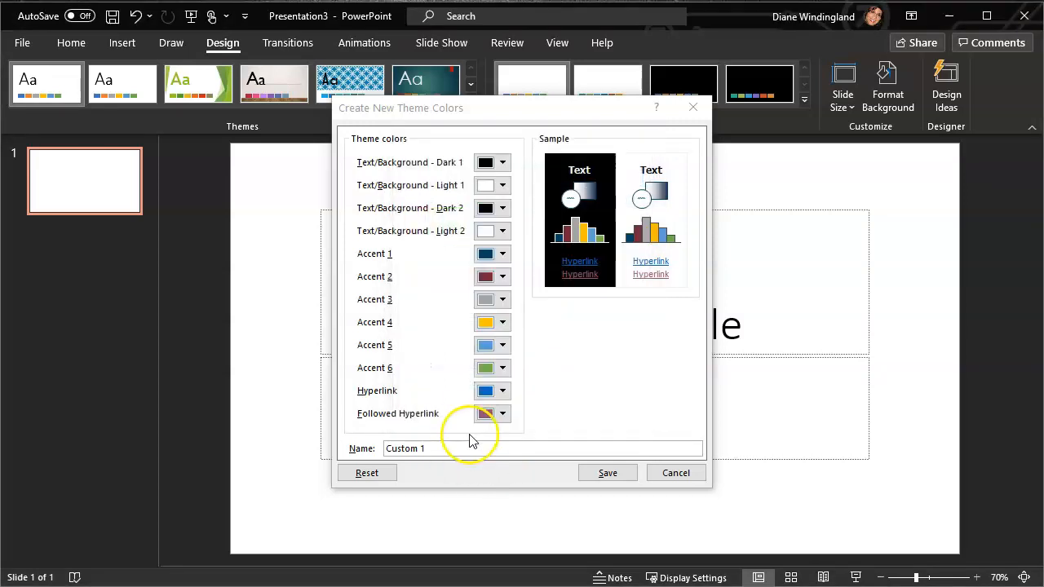
Set the theme color Accent 3 to the custom gray brand color by pasting its hex code in place of the existing code.
click(503, 300)
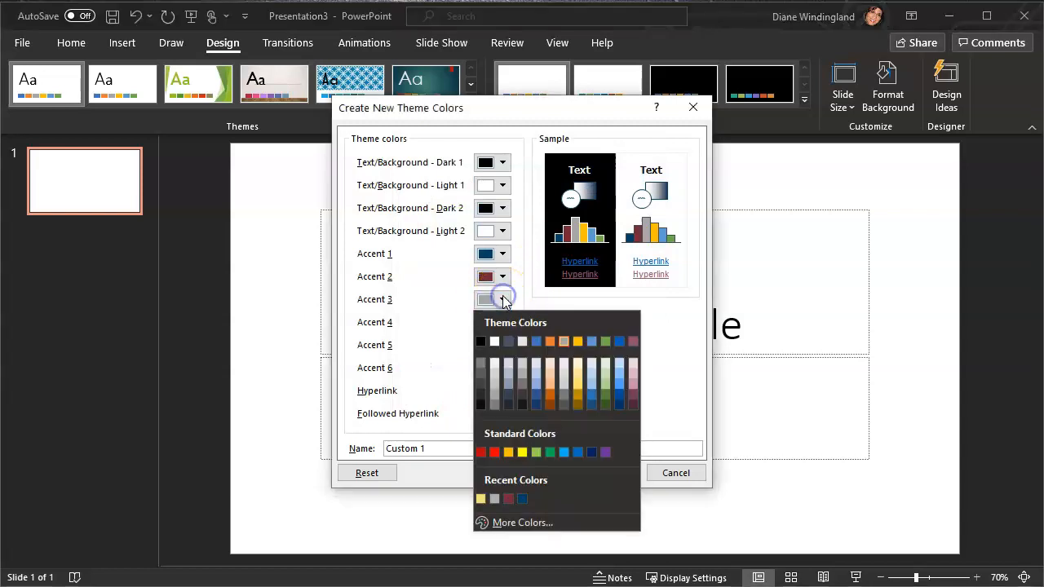
click(531, 525)
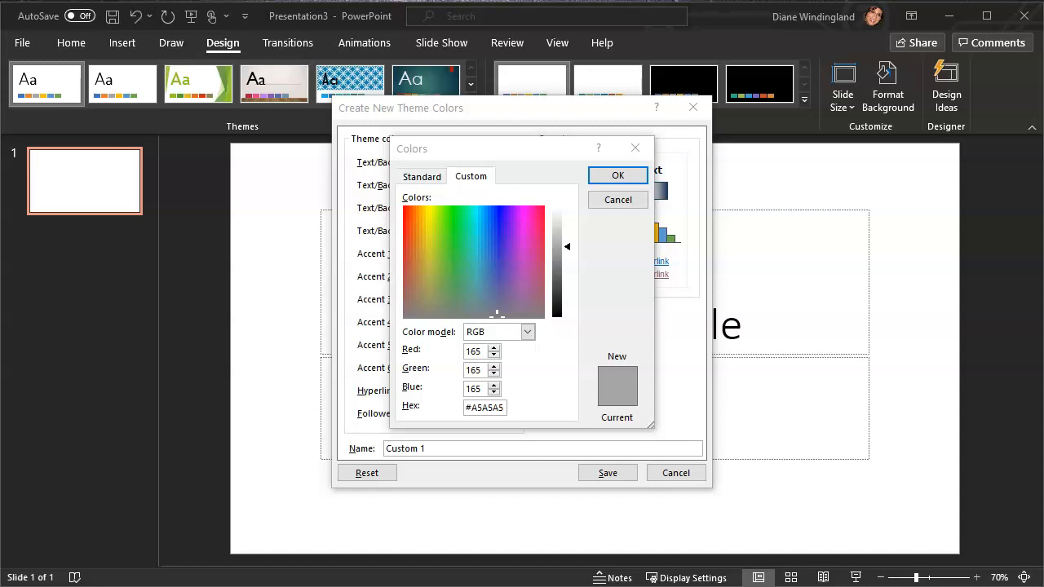
click(469, 405)
drag(465, 408, 513, 408)
right_click(492, 409)
click(462, 456)
click(610, 173)
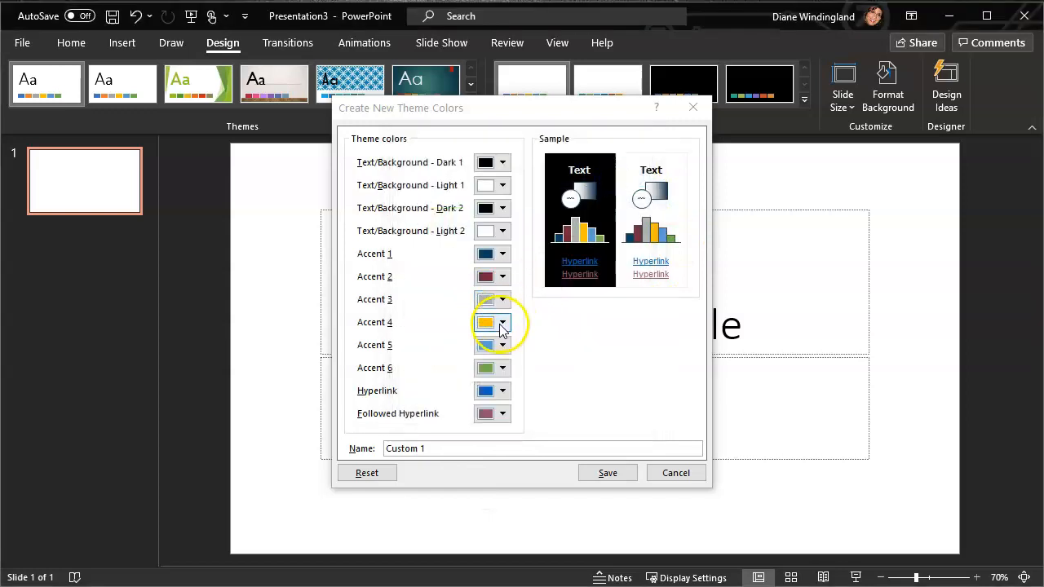
Set the theme color Accent 4 to the custom pale yellow brand color by pasting its hex code over the existing code.
click(502, 324)
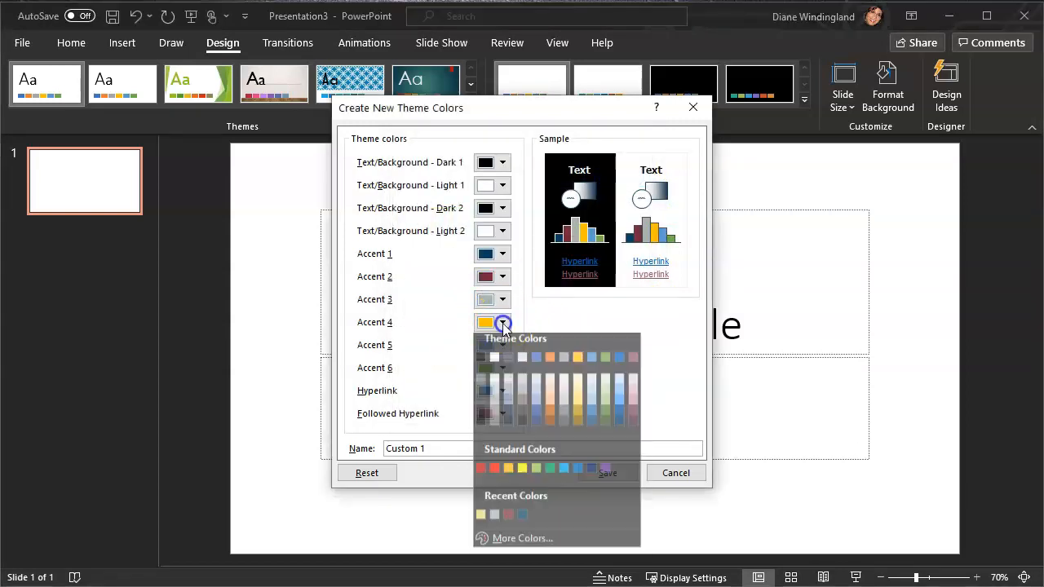
click(529, 548)
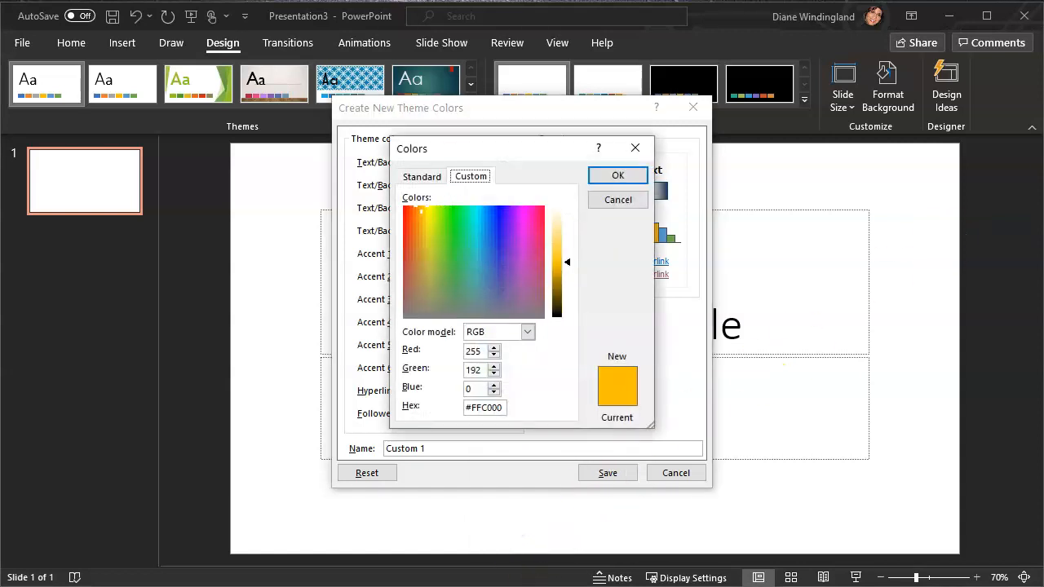
key(alt+Tab)
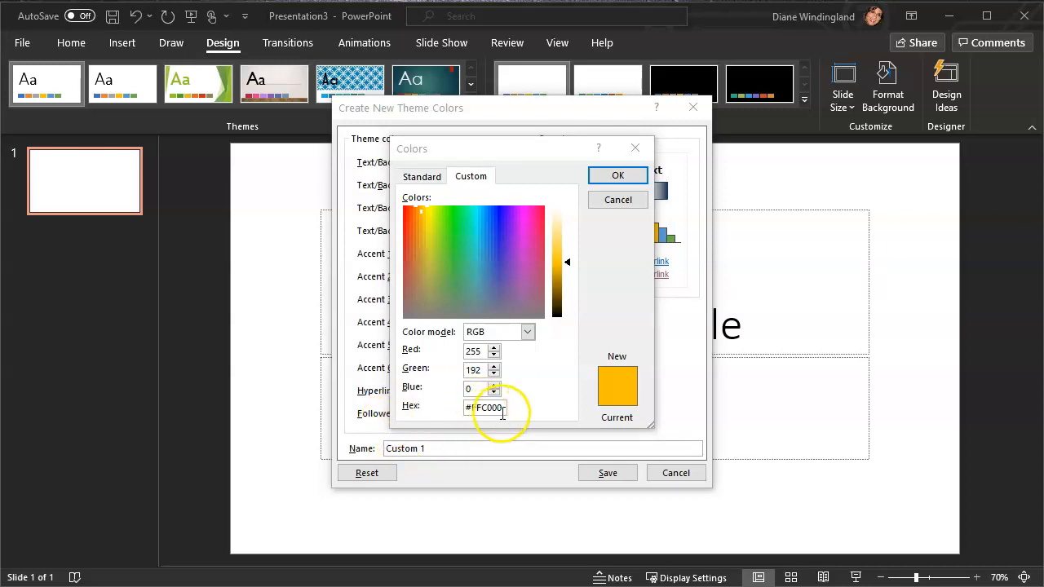
click(466, 409)
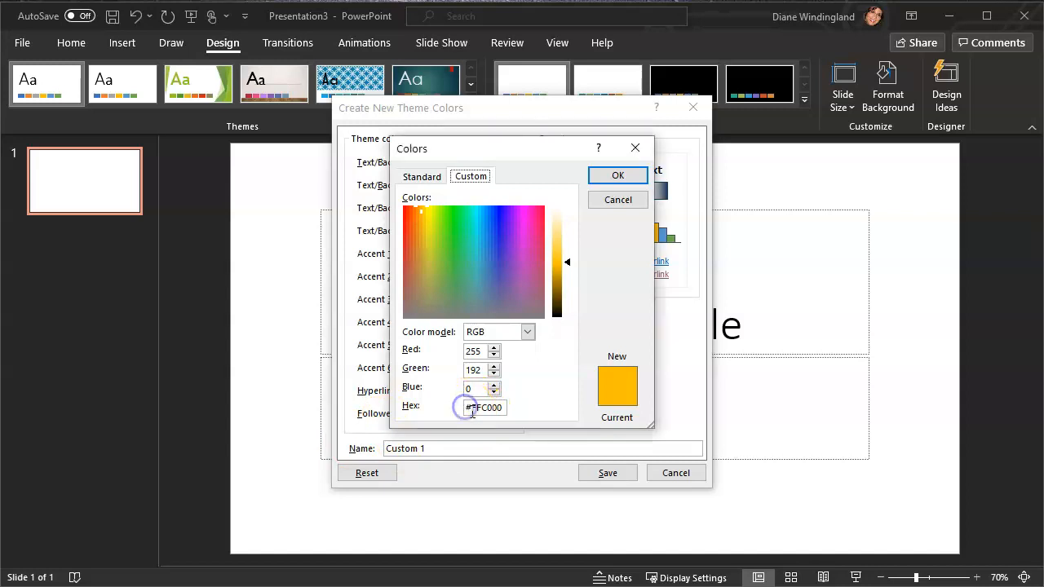
drag(467, 405, 522, 410)
right_click(483, 410)
click(448, 454)
key(Return)
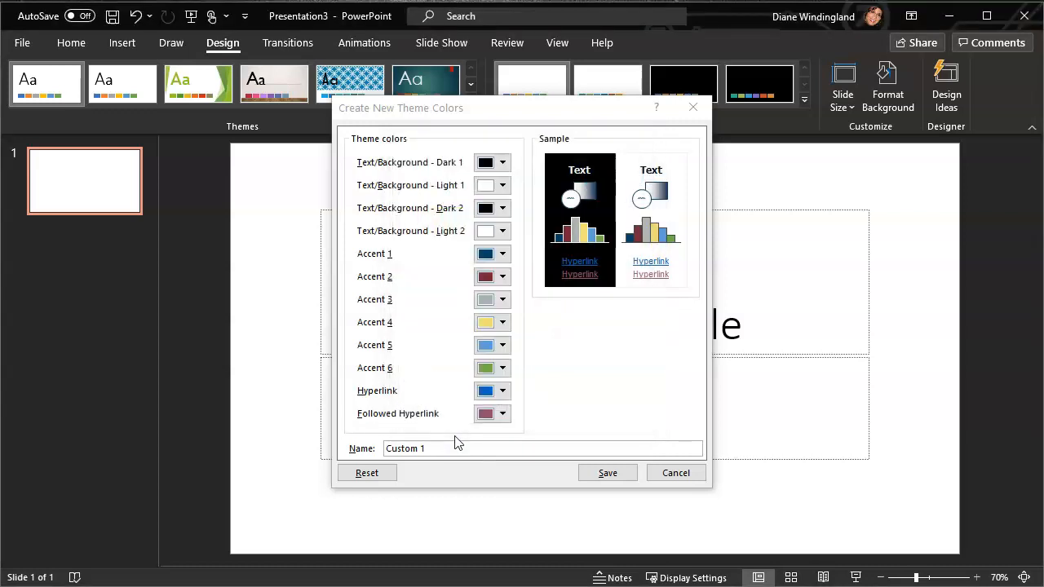
Set the theme color Accent 5 to white and Accent 6 to black.
click(503, 345)
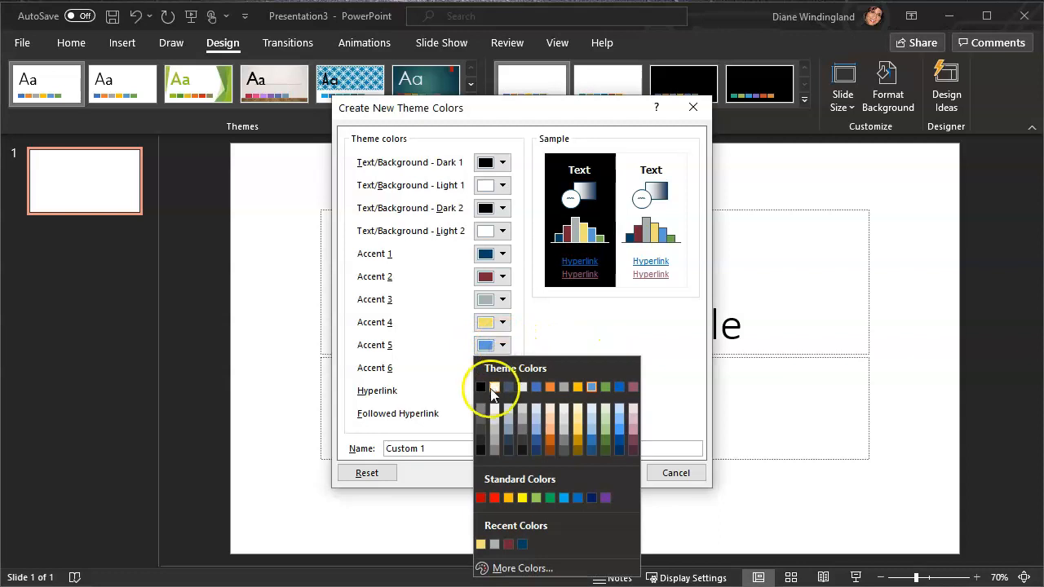
click(493, 384)
click(502, 368)
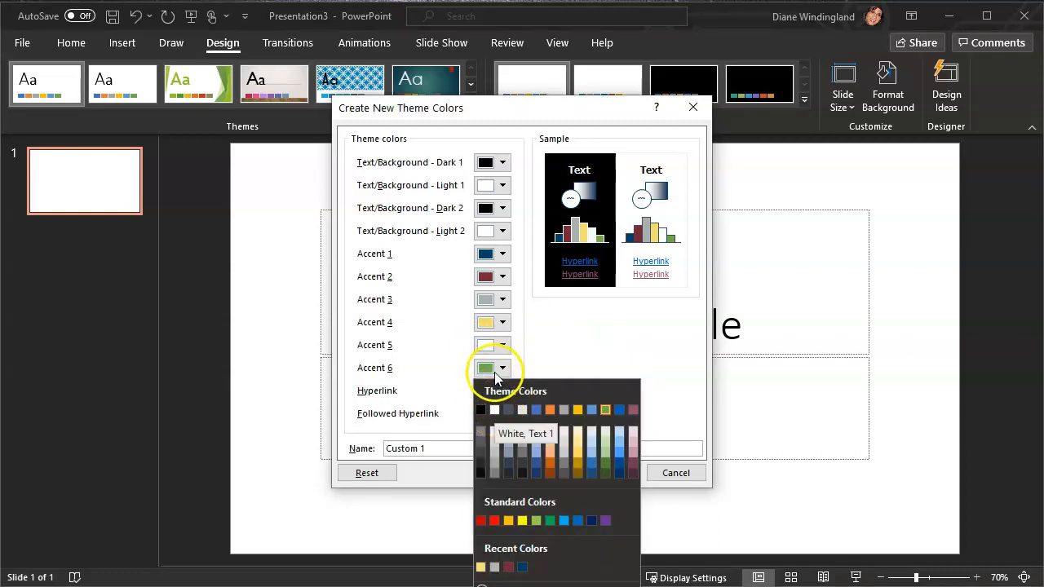
click(481, 410)
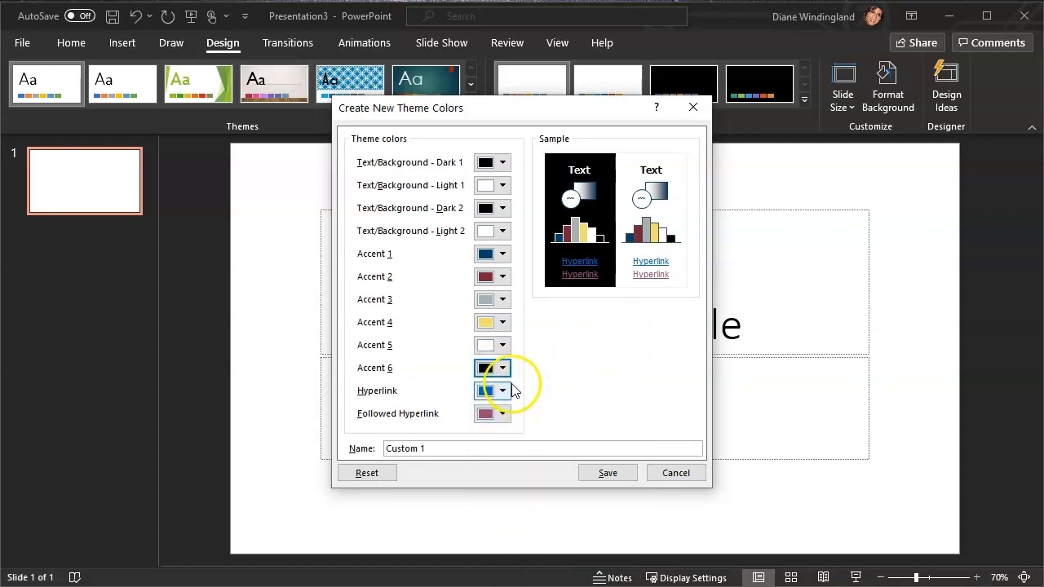
Name the custom theme color set Toastmaster Brand and save it.
drag(443, 448, 365, 434)
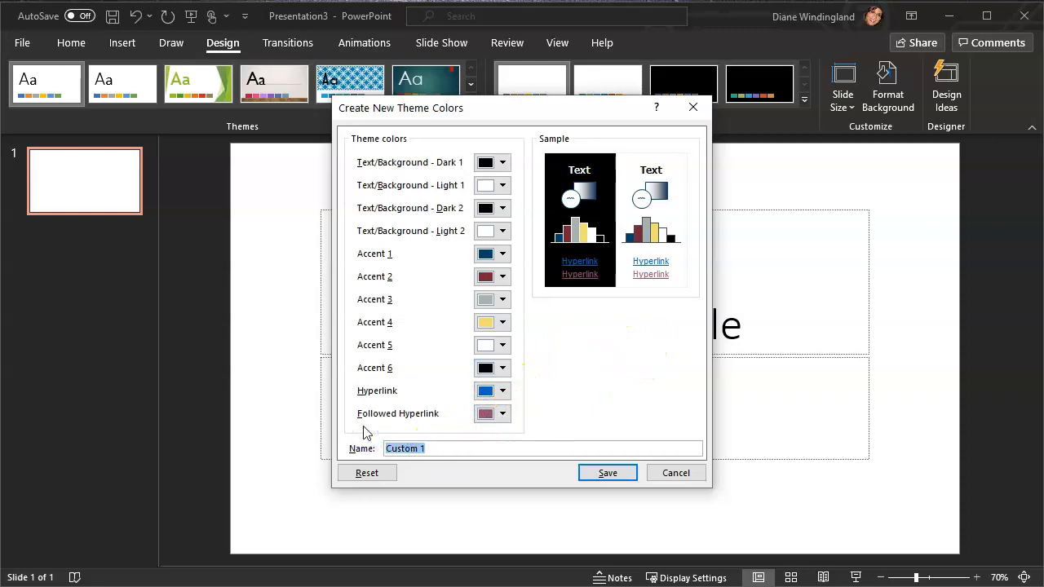
text(Toa)
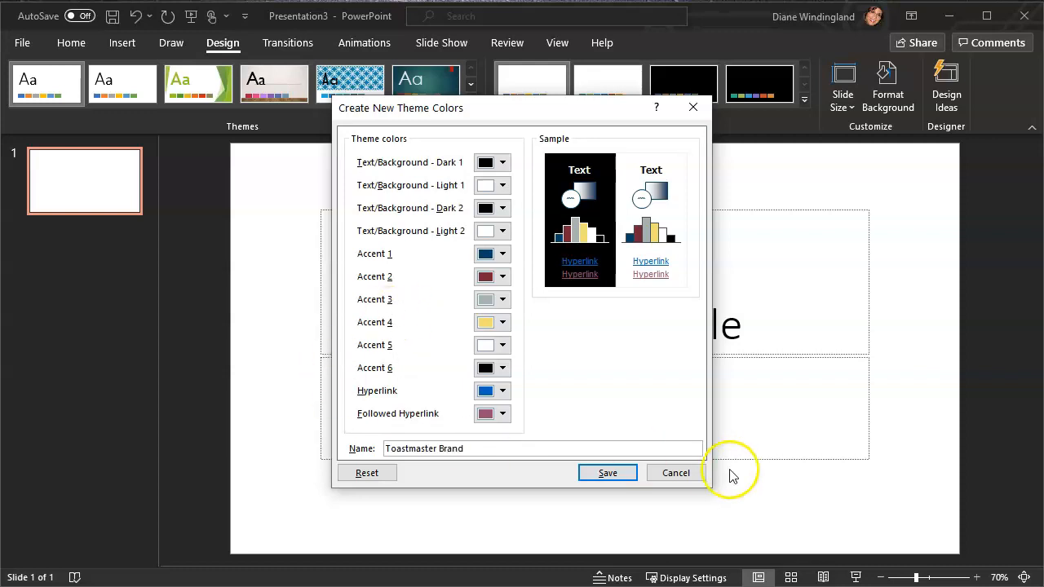
click(608, 472)
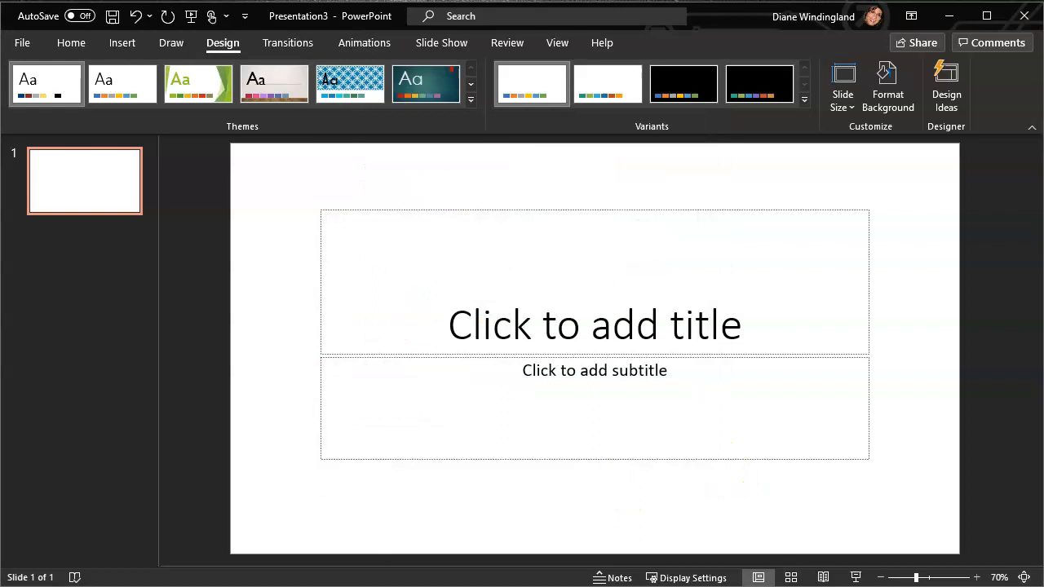
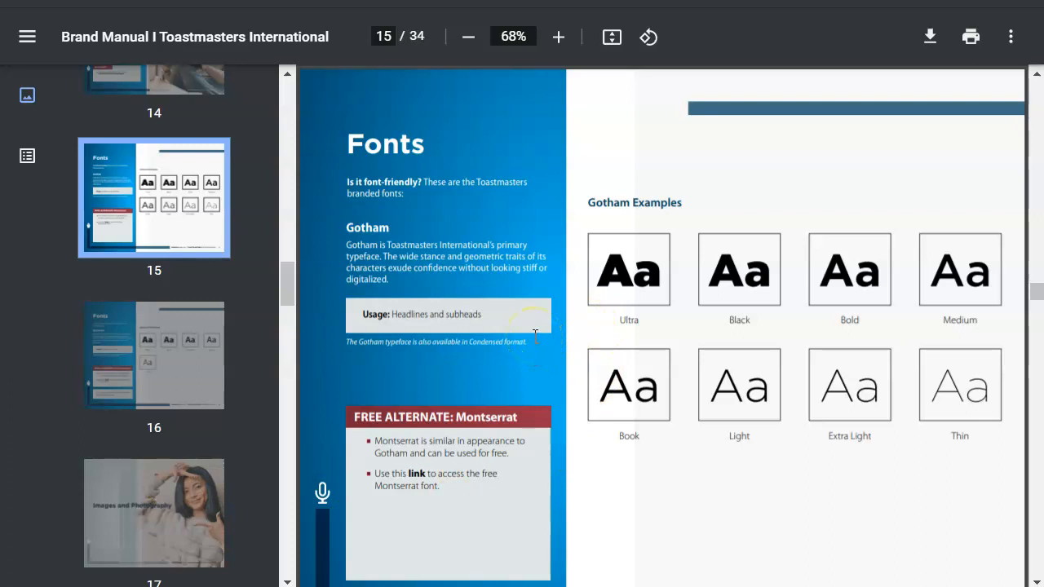
Follow the free Montserrat font link on page 15 of the Toastmasters brand manual and download the font family from Google Fonts.
scroll(535, 334, down, 5)
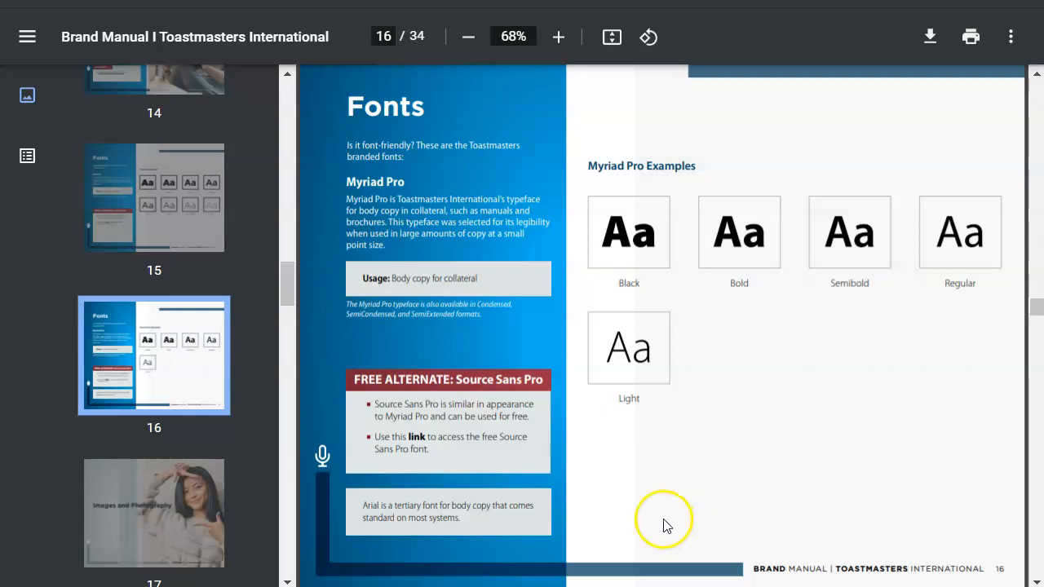
scroll(653, 514, up, 5)
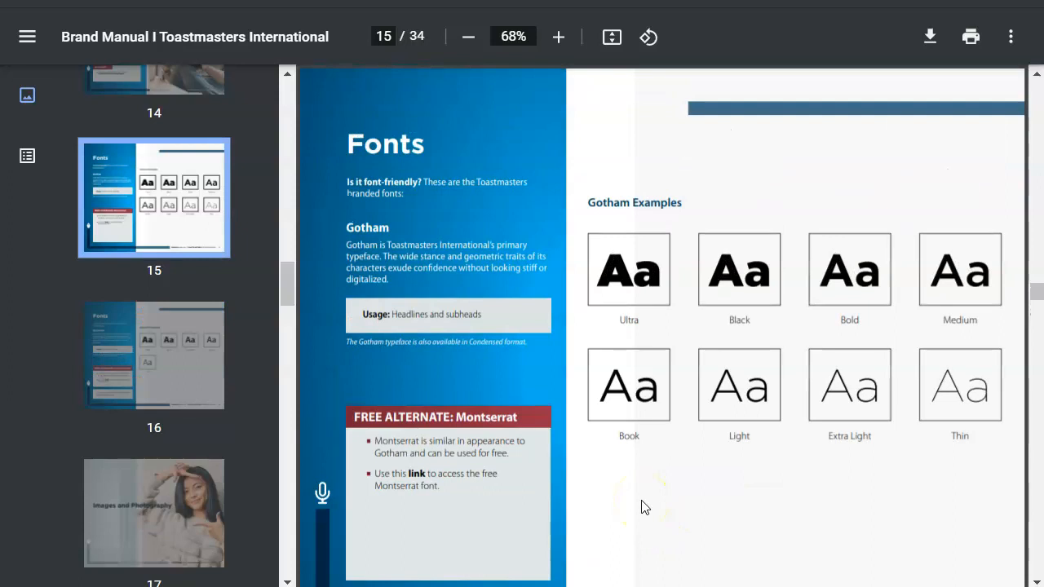
click(418, 481)
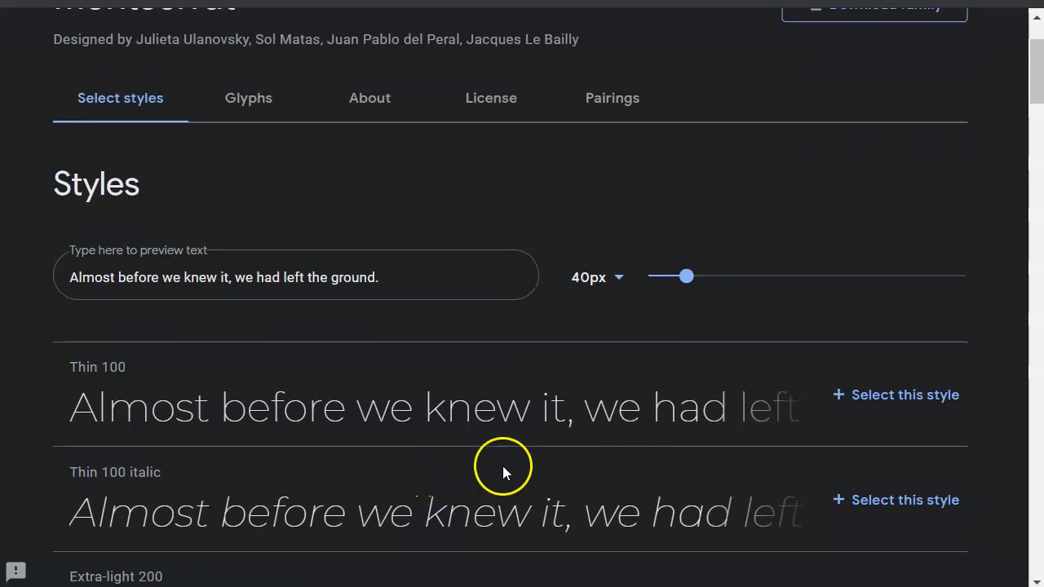
scroll(502, 457, up, 2)
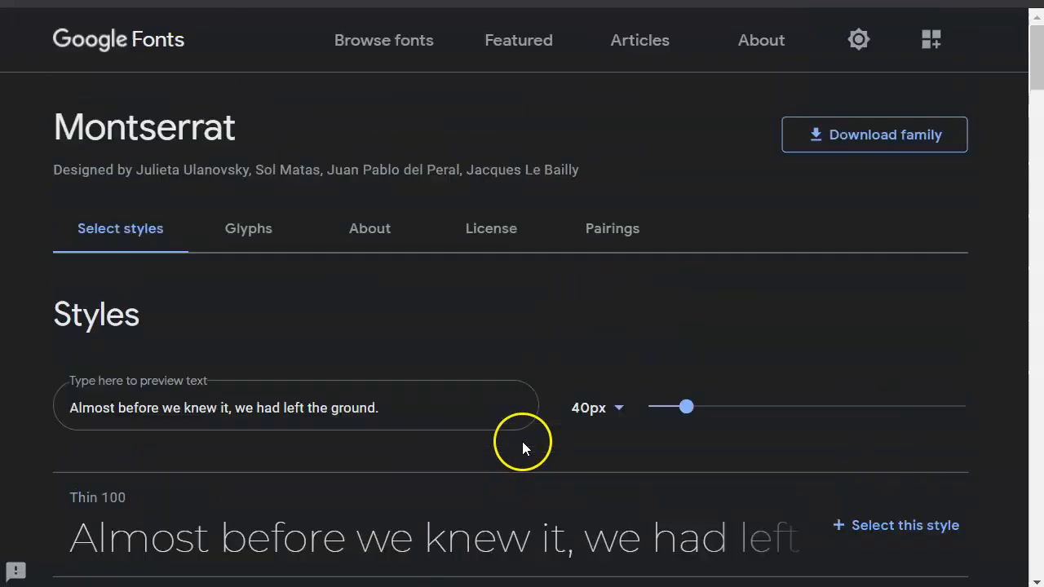
click(879, 137)
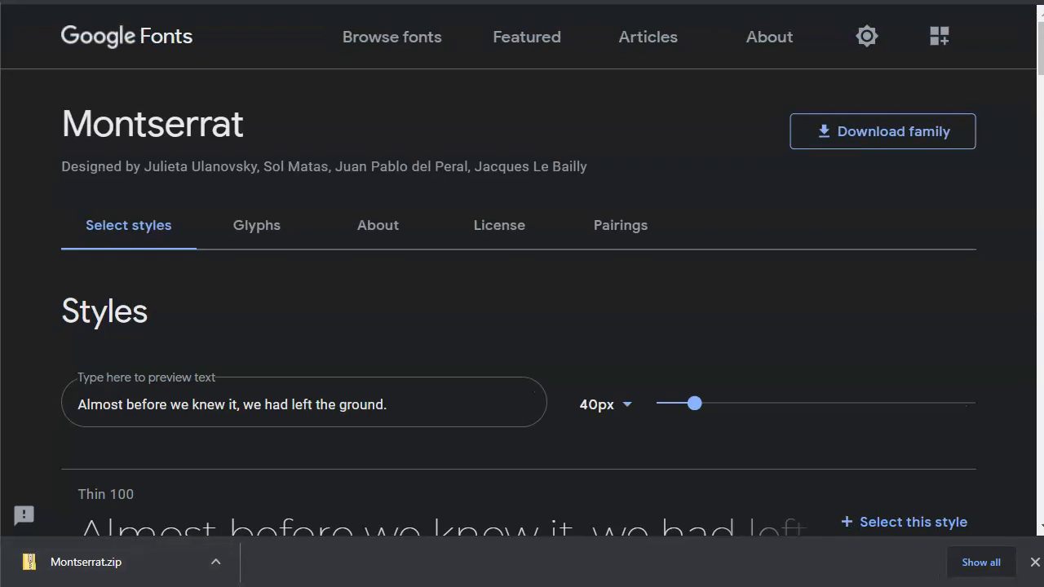
Show the downloaded Montserrat.zip in its folder and extract all its files into a Montserrat folder in Downloads.
click(215, 568)
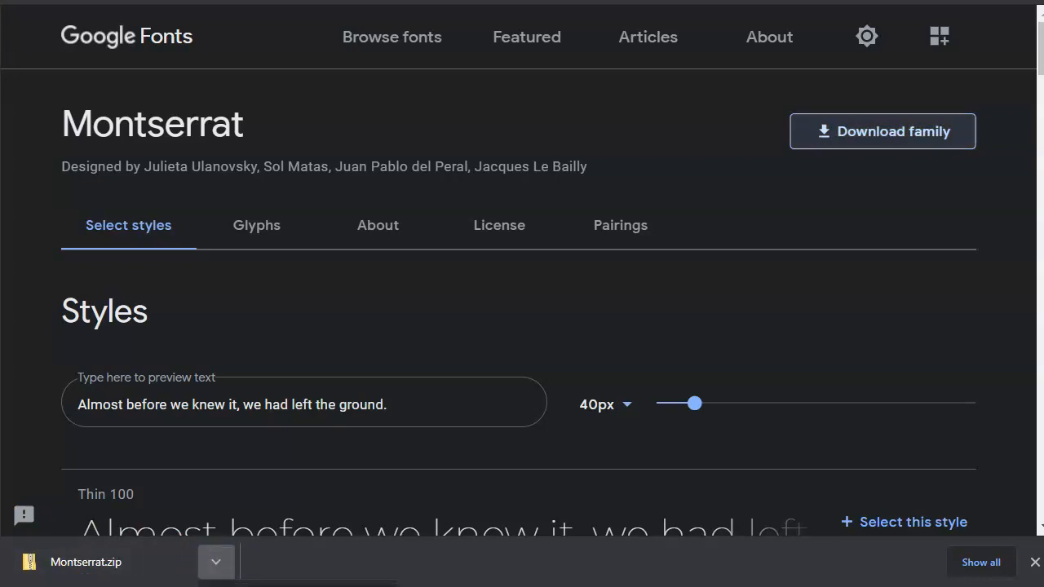
click(269, 585)
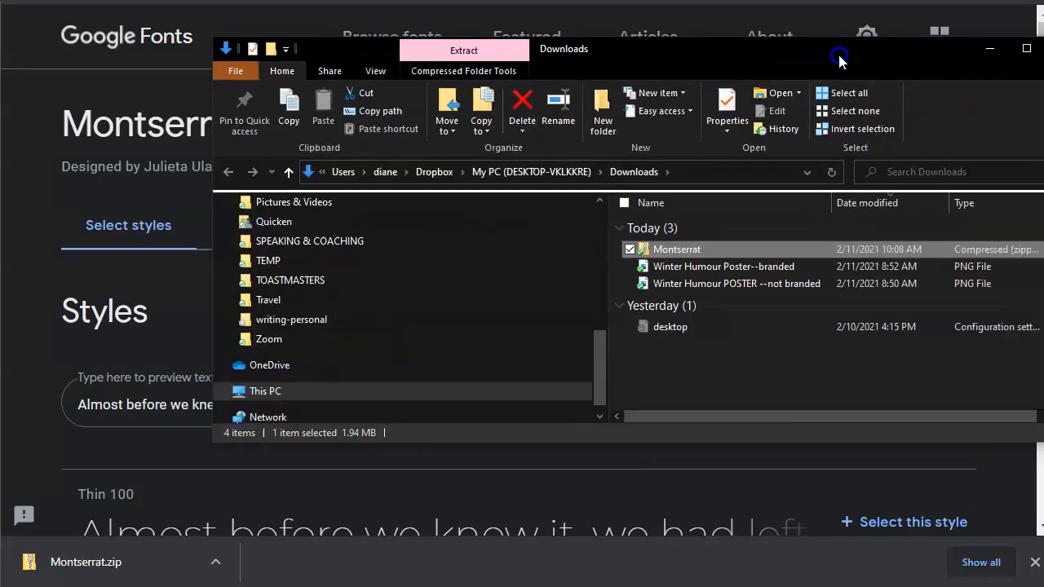
drag(841, 61, 688, 103)
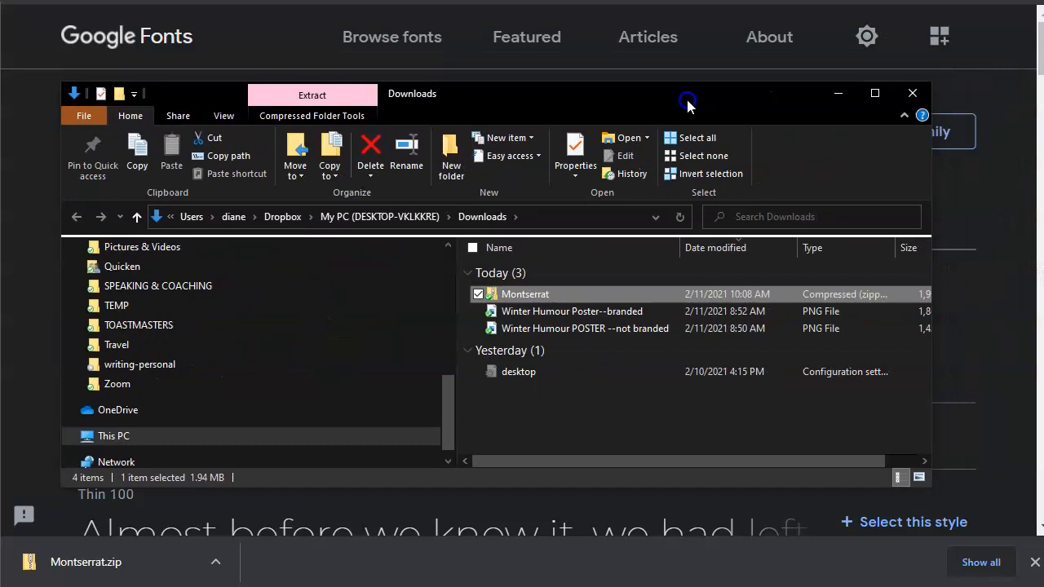
right_click(536, 297)
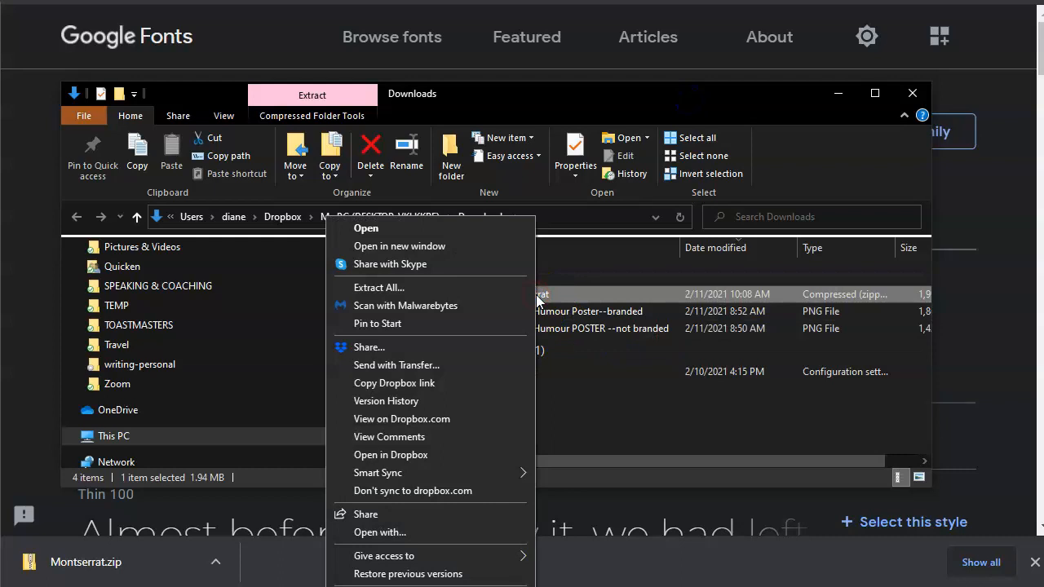
click(380, 284)
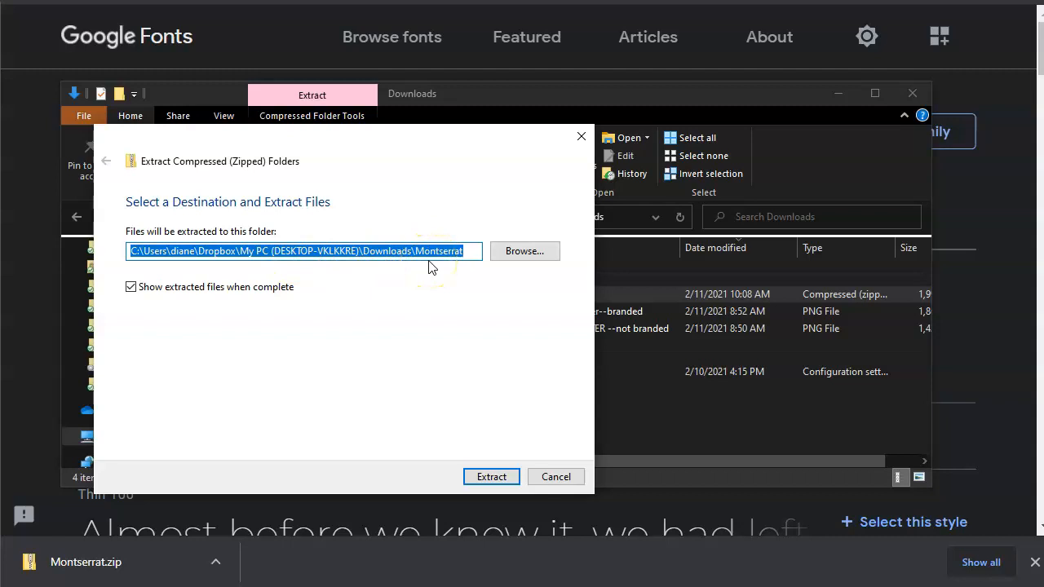
click(489, 477)
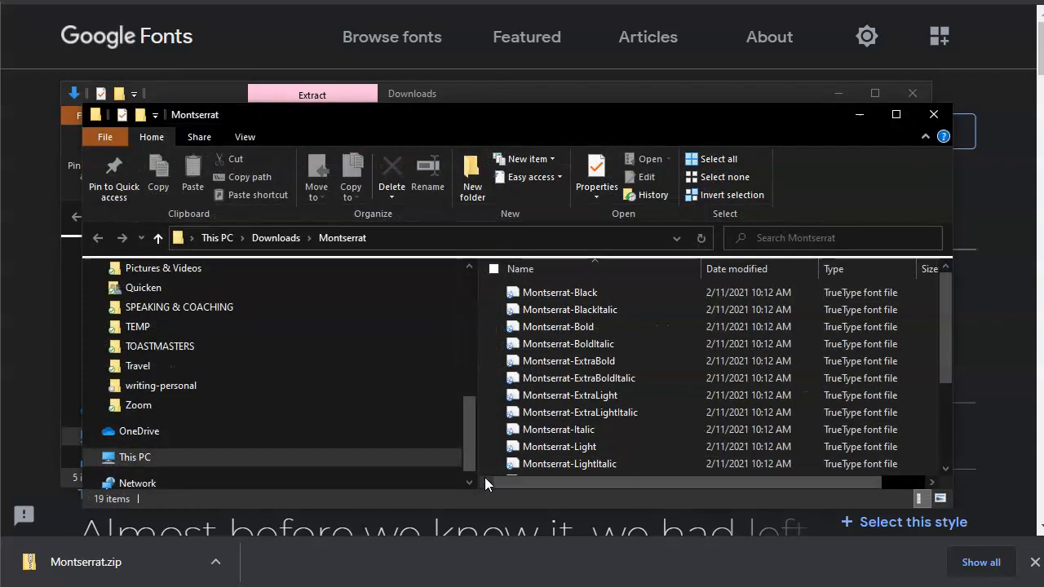
scroll(661, 380, down, 3)
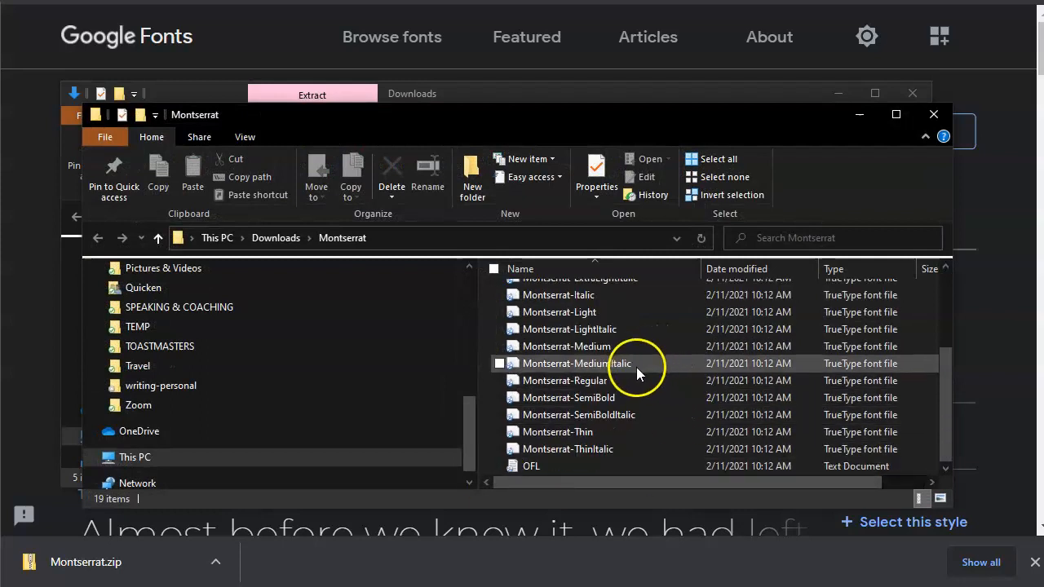
scroll(633, 369, up, 3)
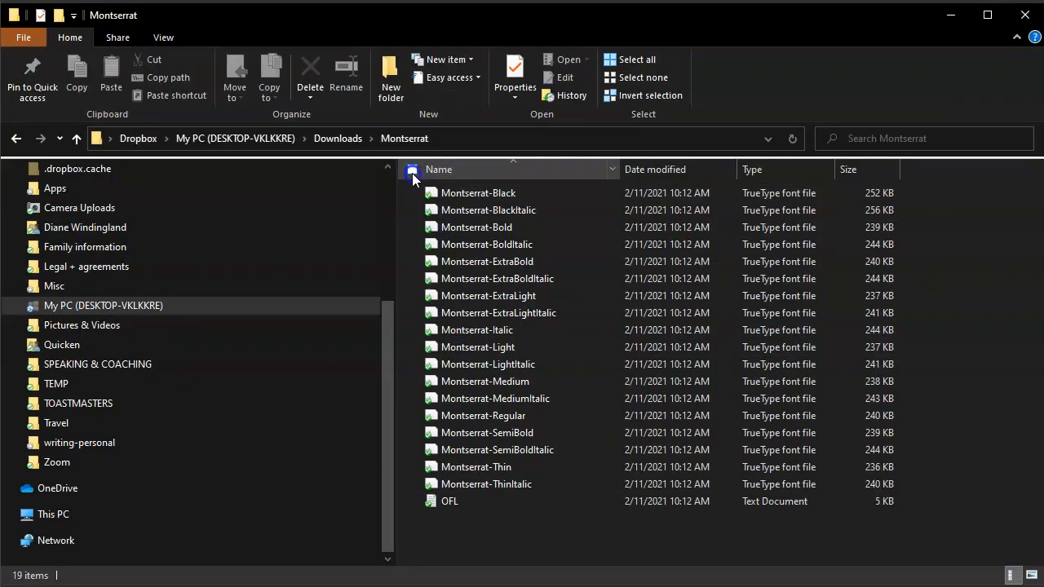
click(412, 173)
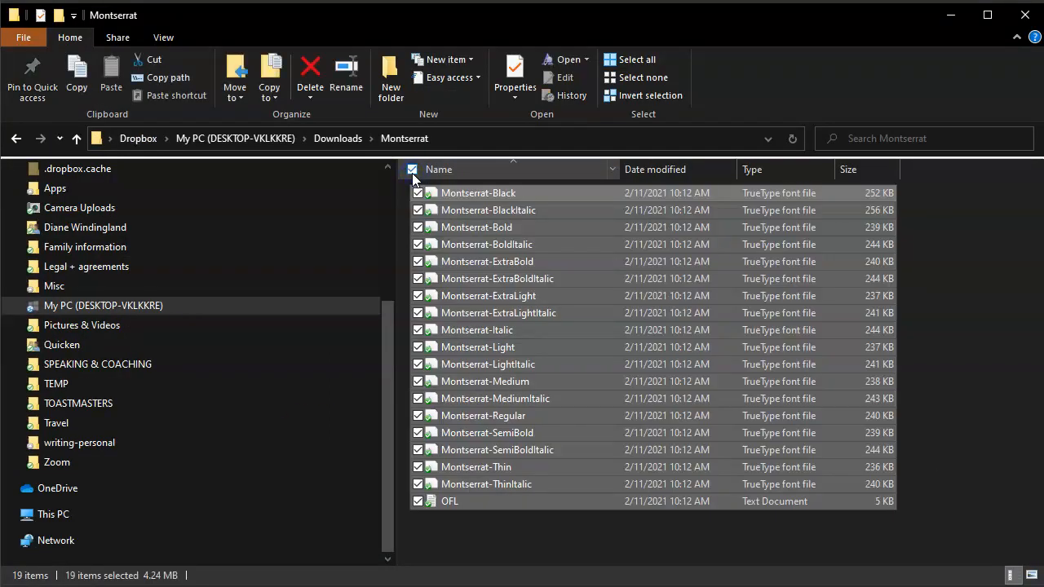
right_click(571, 502)
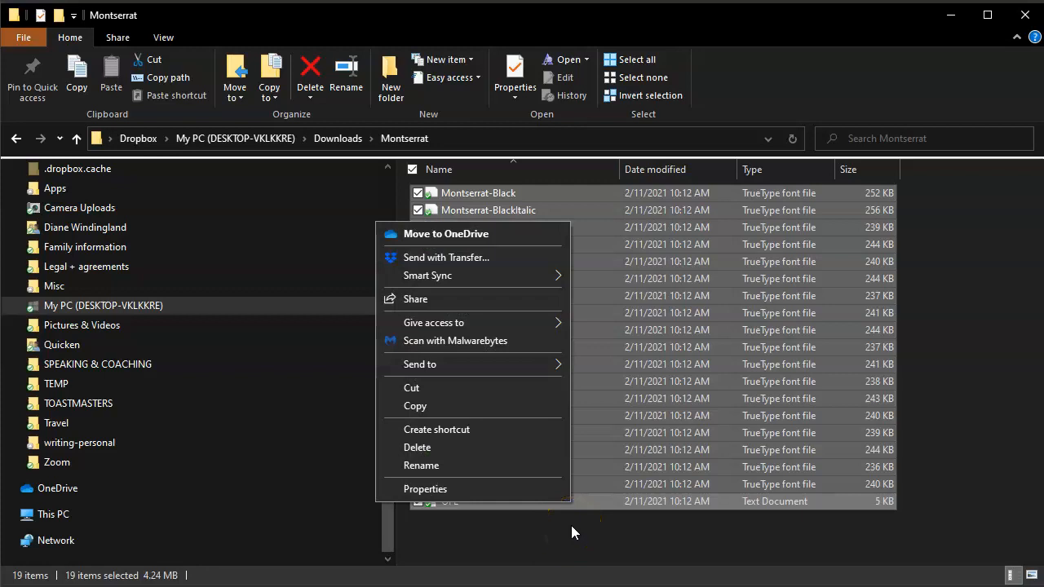
click(574, 527)
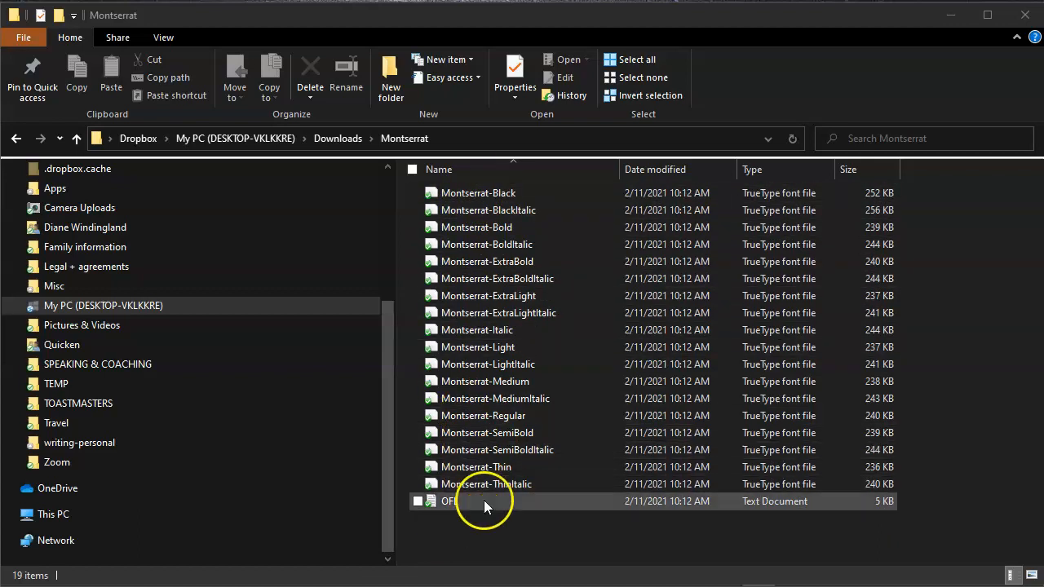
Preview the Montserrat-Black font file from the extracted folder, reposition the preview window and close it.
click(496, 194)
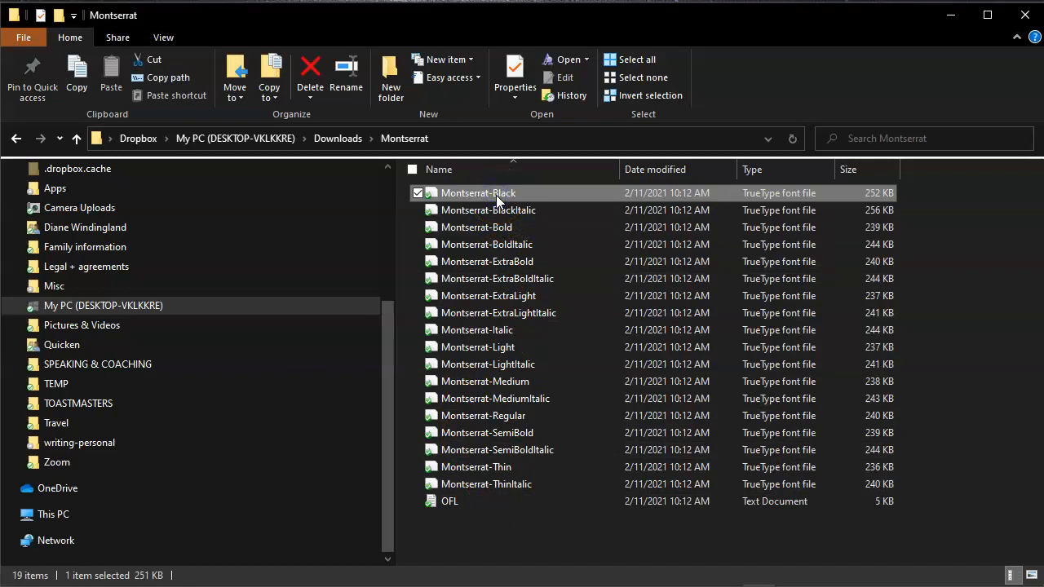
double_click(460, 195)
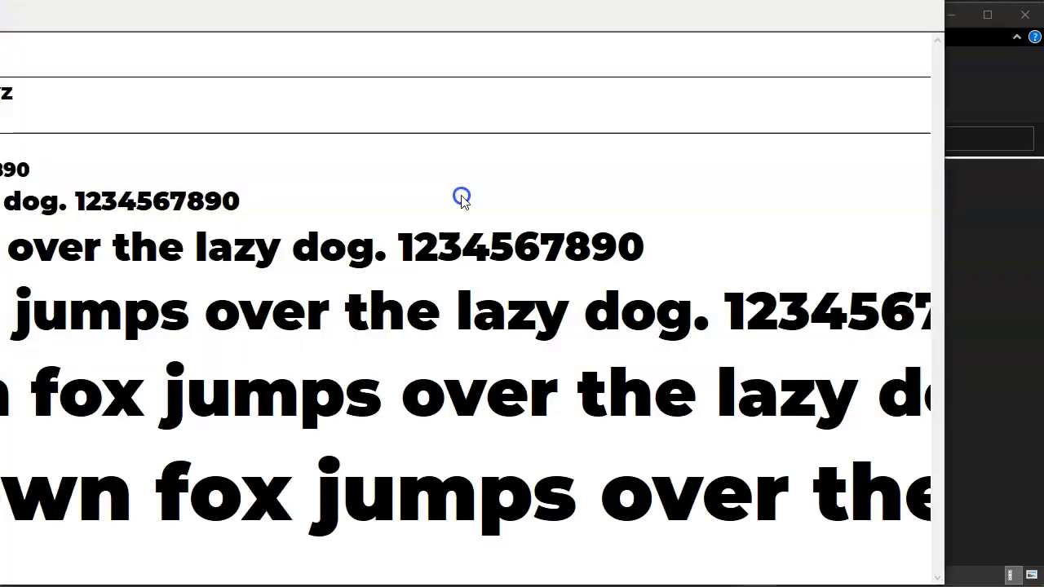
drag(121, 0, 122, 54)
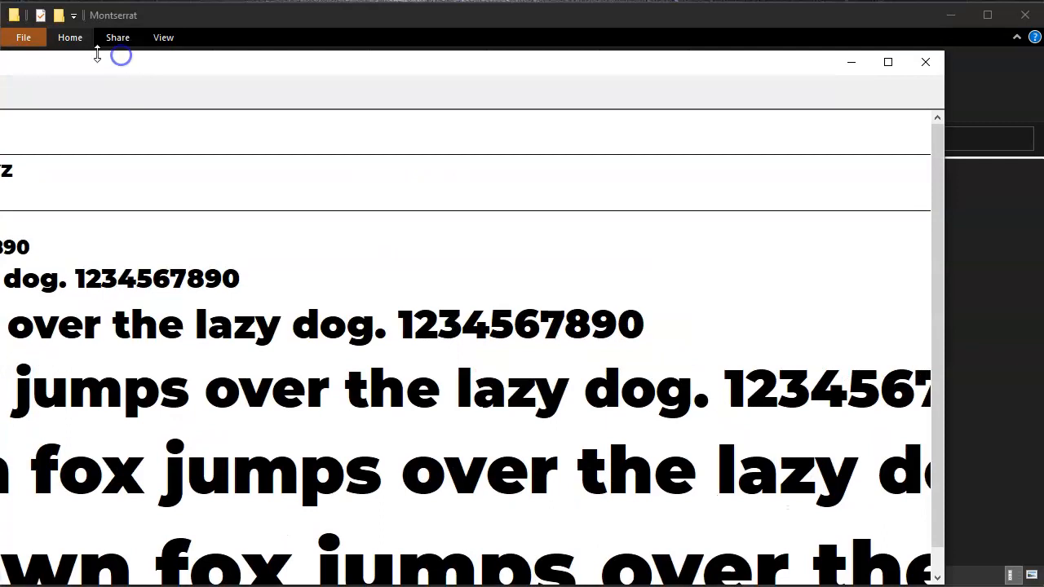
drag(0, 68, 547, 80)
drag(1025, 80, 724, 133)
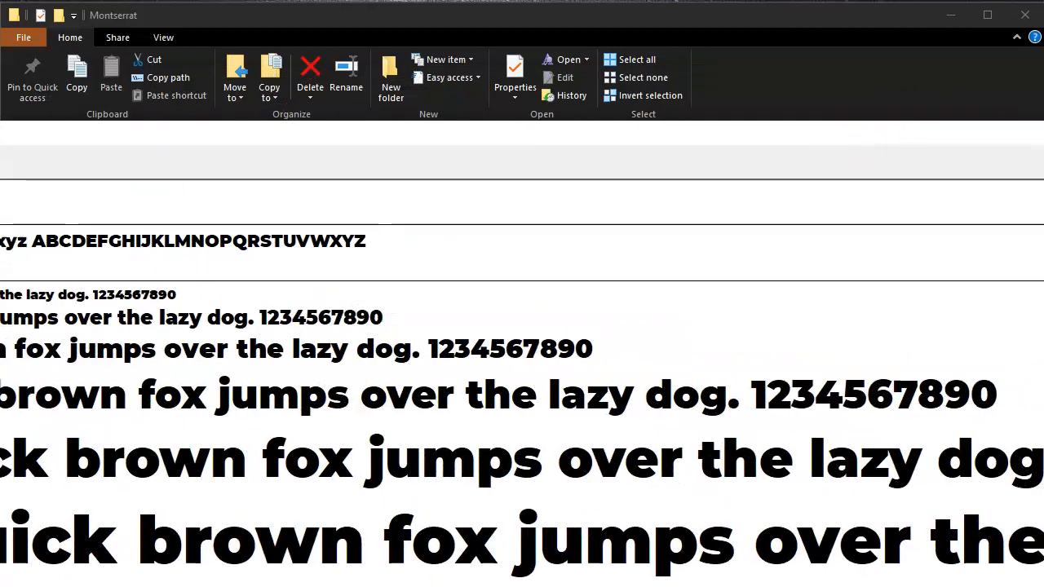
key(alt+F4)
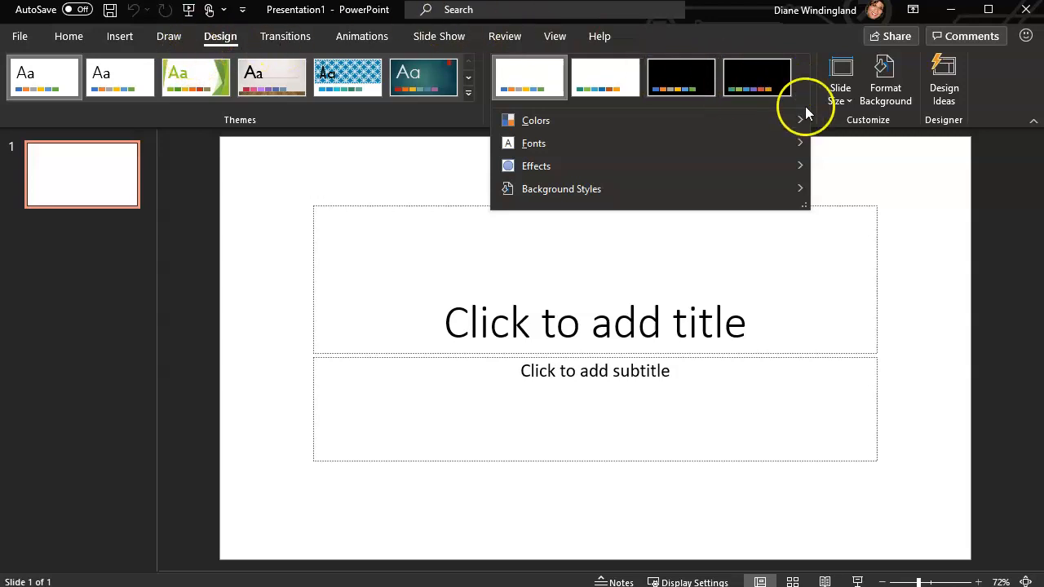
In PowerPoint, start a new custom theme font set and choose Montserrat as the heading font.
mouse_move(653, 151)
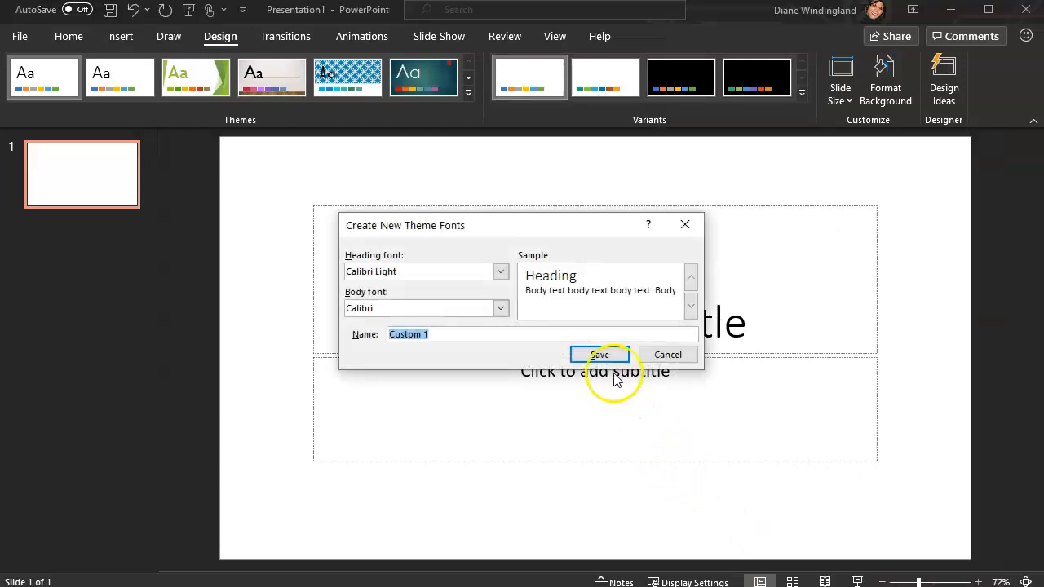
click(448, 272)
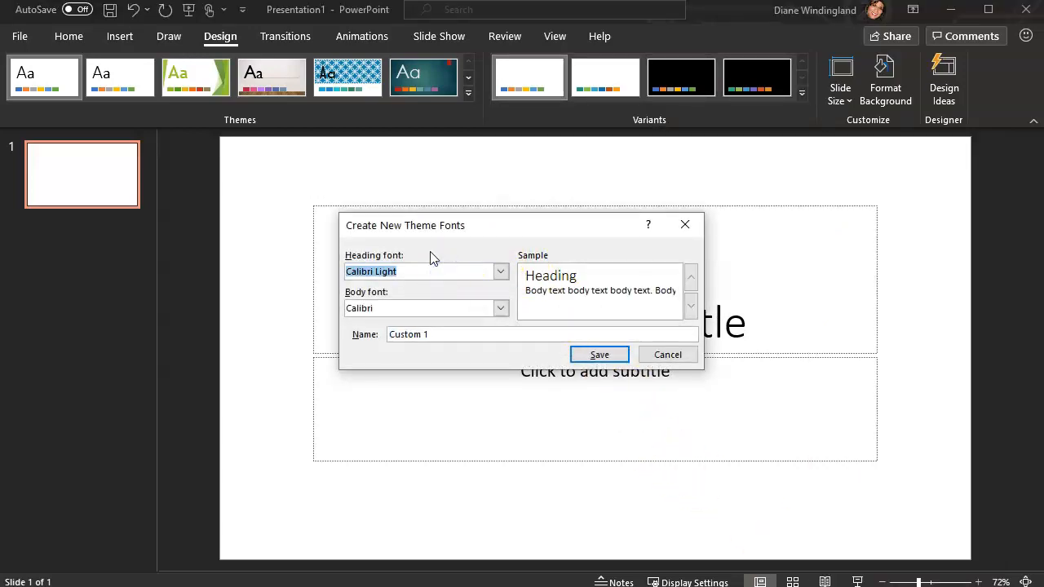
text(Mon)
click(502, 272)
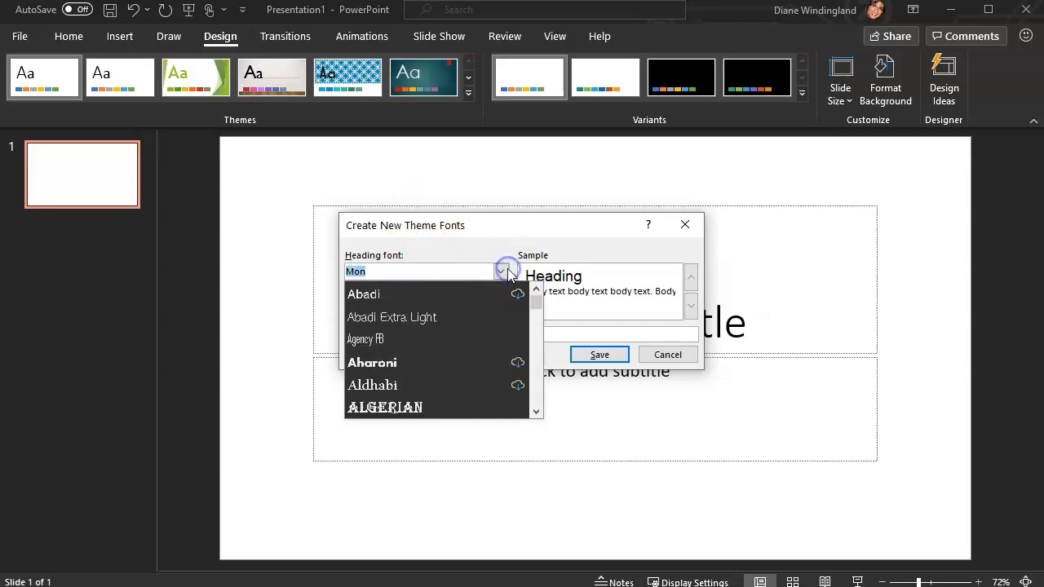
drag(537, 302, 532, 361)
scroll(441, 350, up, 6)
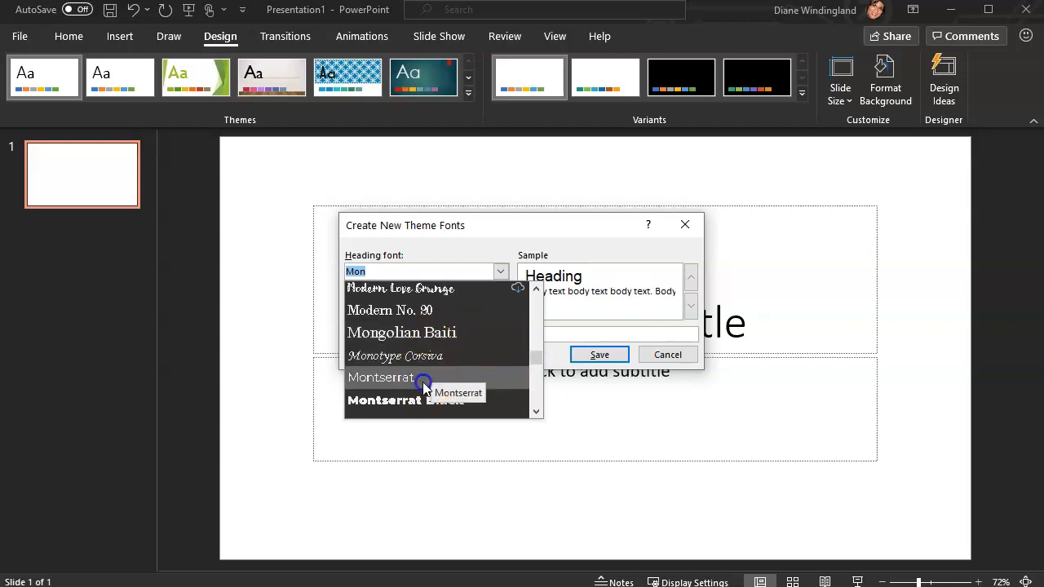
click(421, 380)
Choose Source Sans Pro as the body font of the new theme font set.
click(501, 308)
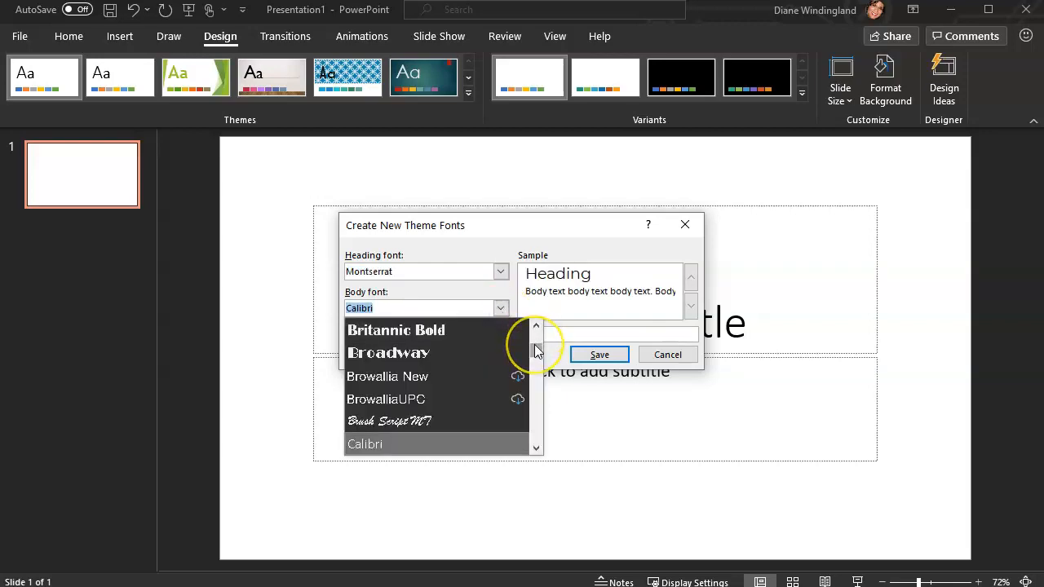
drag(535, 351, 536, 414)
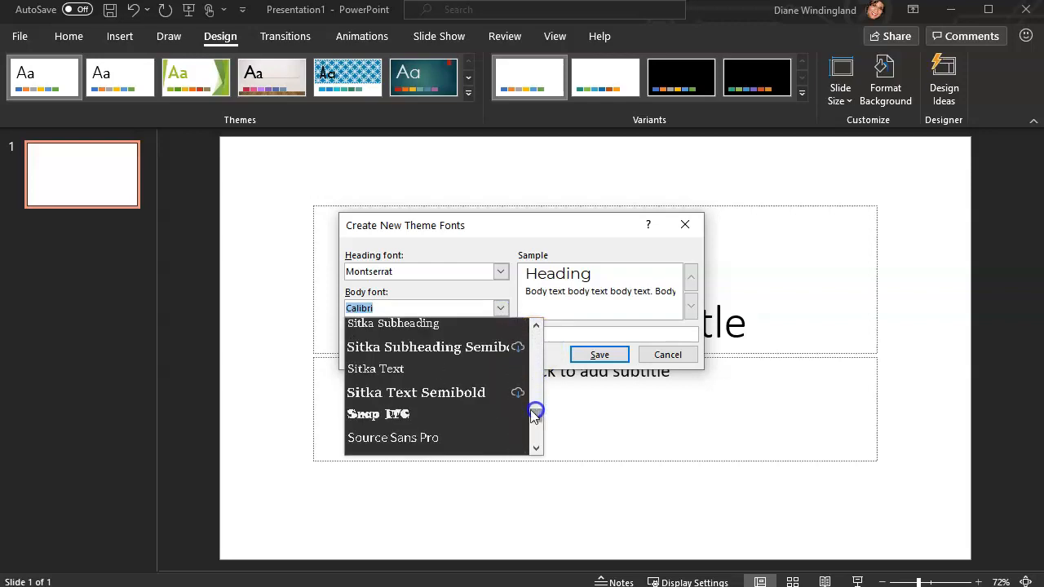
click(436, 439)
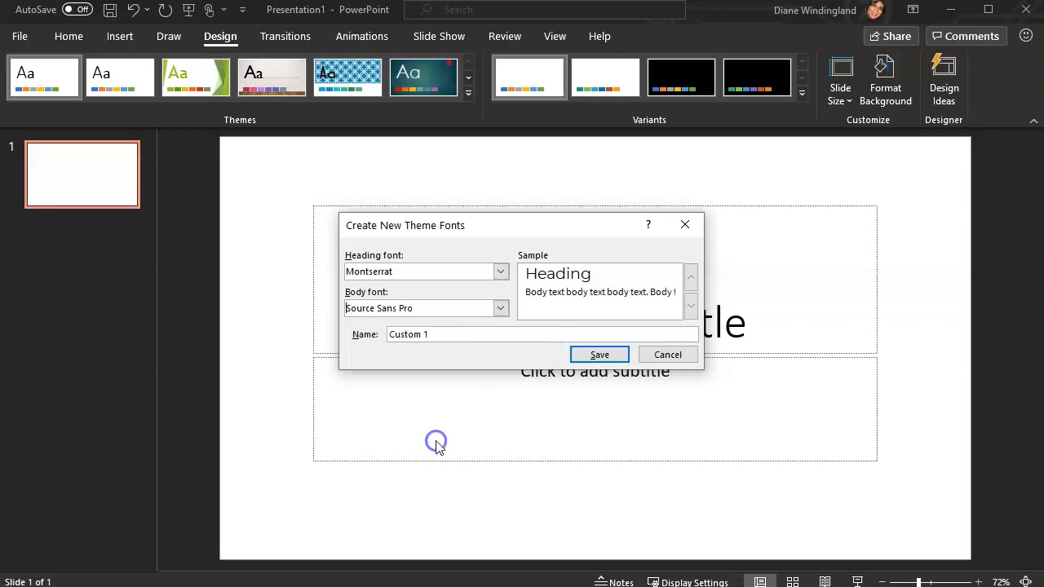
Name the custom theme font set Toastmasters and save it.
click(443, 334)
drag(443, 333, 318, 328)
text(Toas)
click(599, 354)
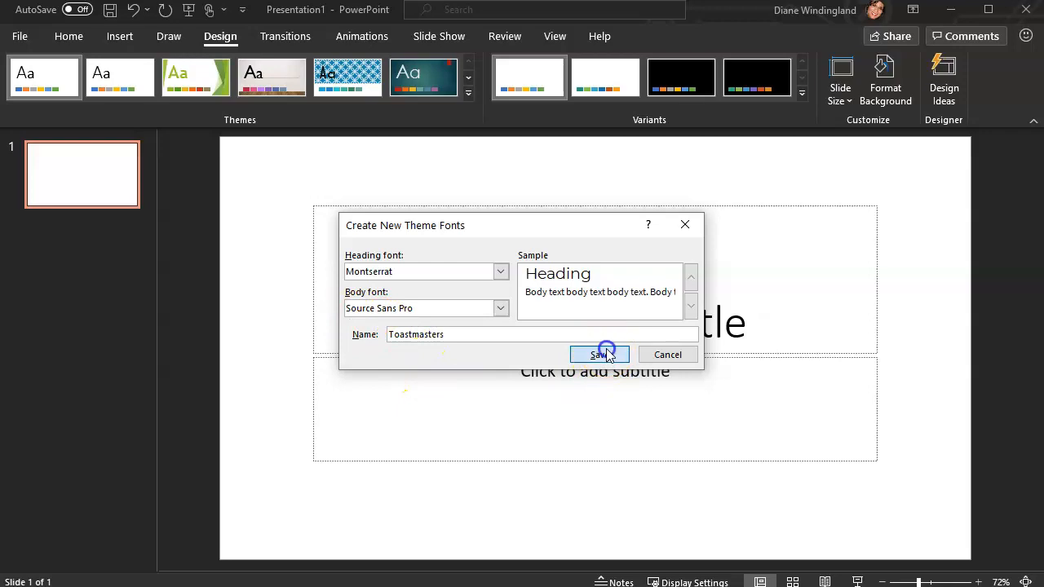
Insert a text box above the slide's title placeholder and enter "Test test" in it.
click(122, 36)
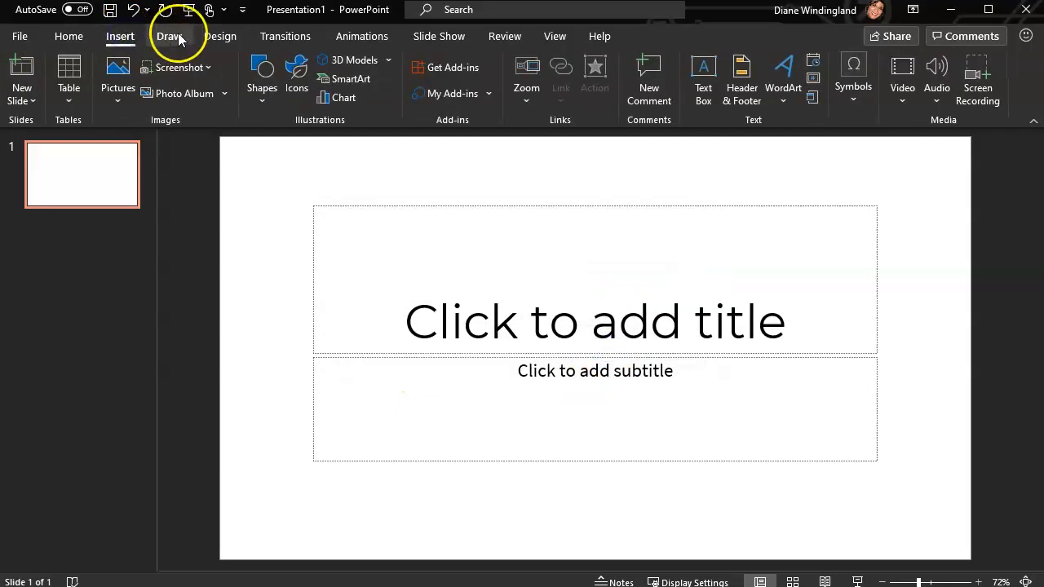
click(702, 89)
drag(452, 169, 678, 277)
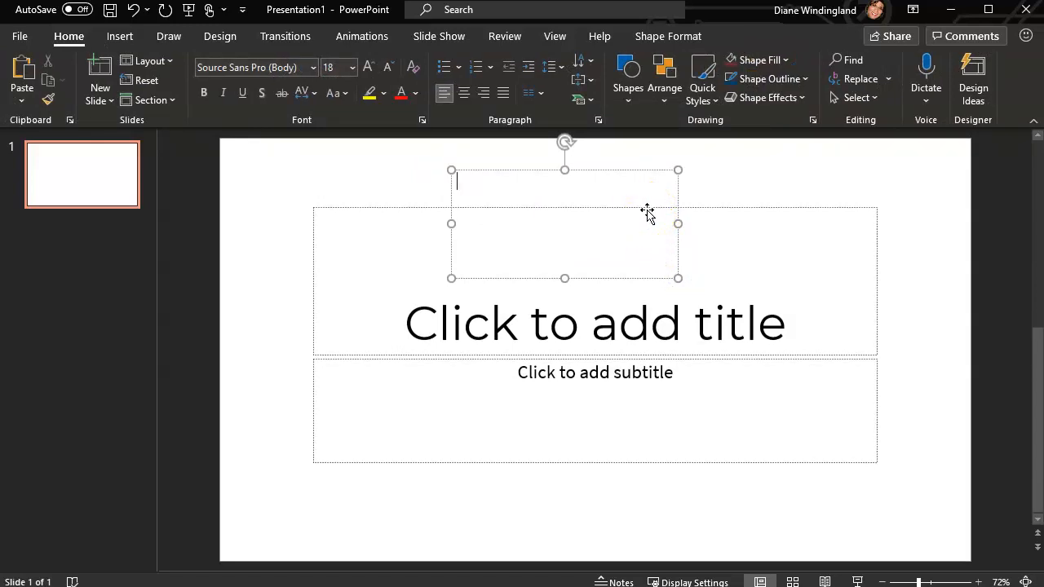
text(t test test)
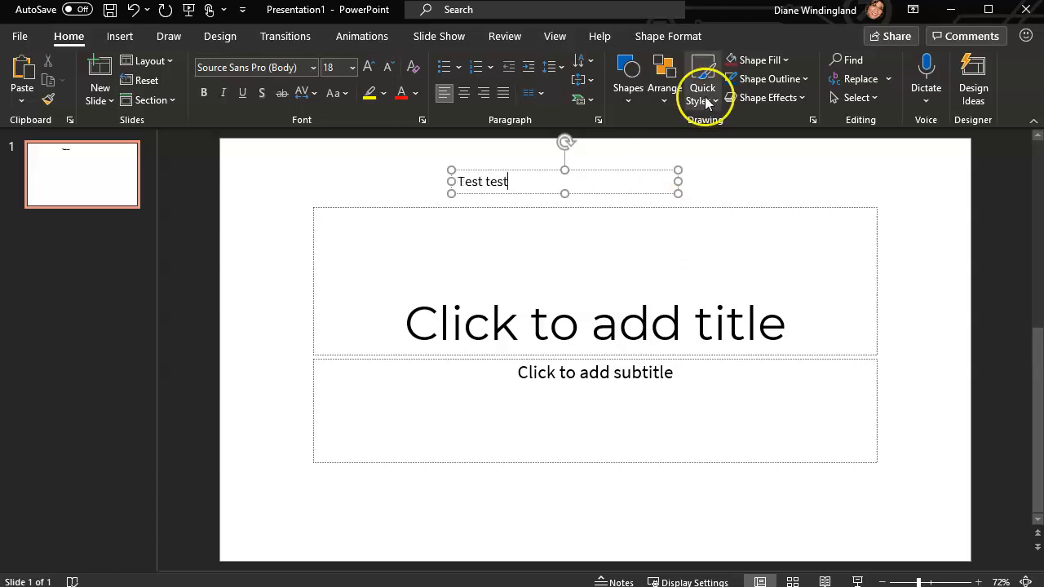
Enter "Toastmasters" as the slide title and make it bold.
click(608, 322)
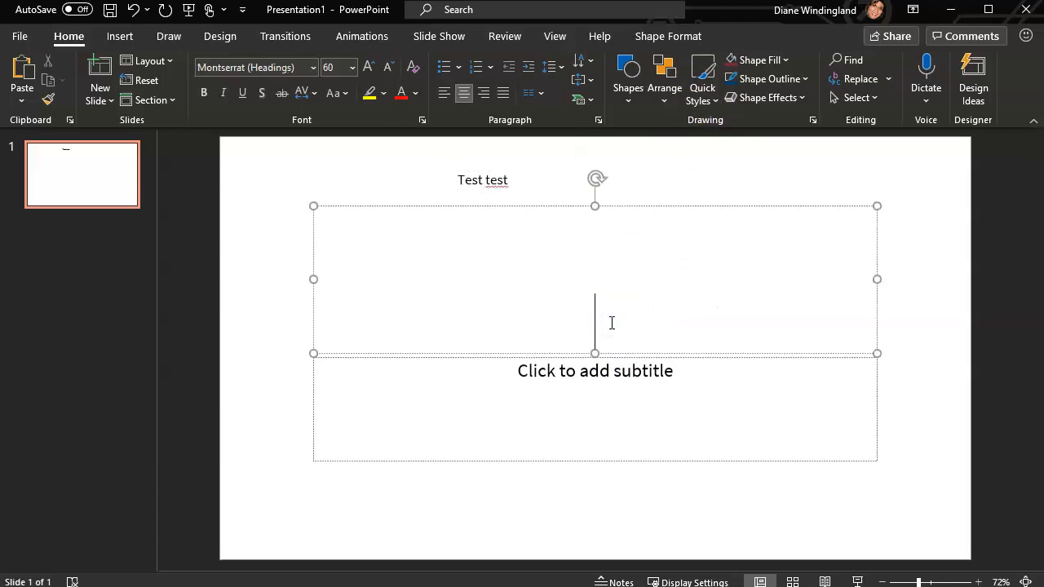
text(Toast)
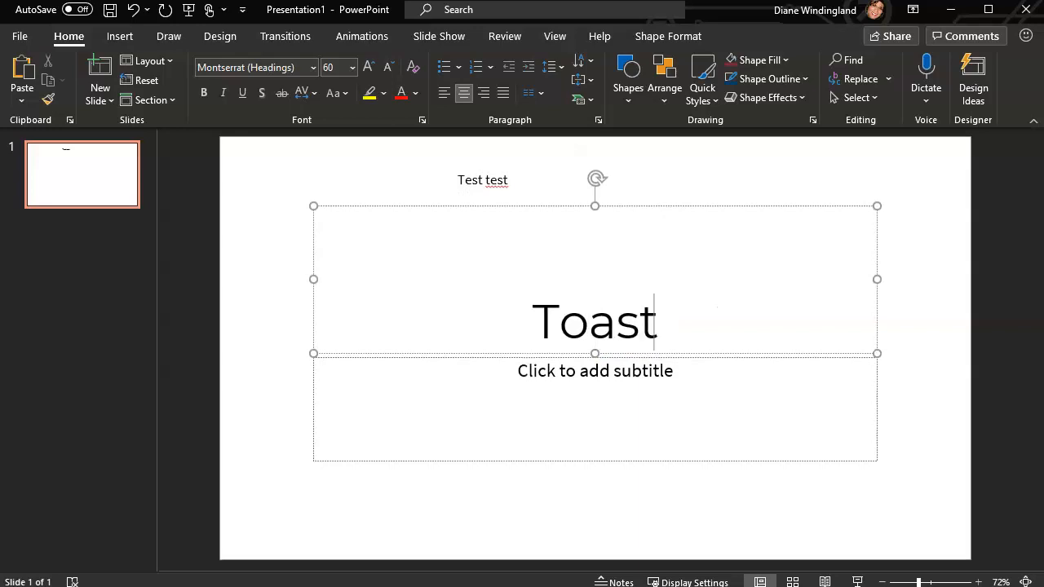
text(masters)
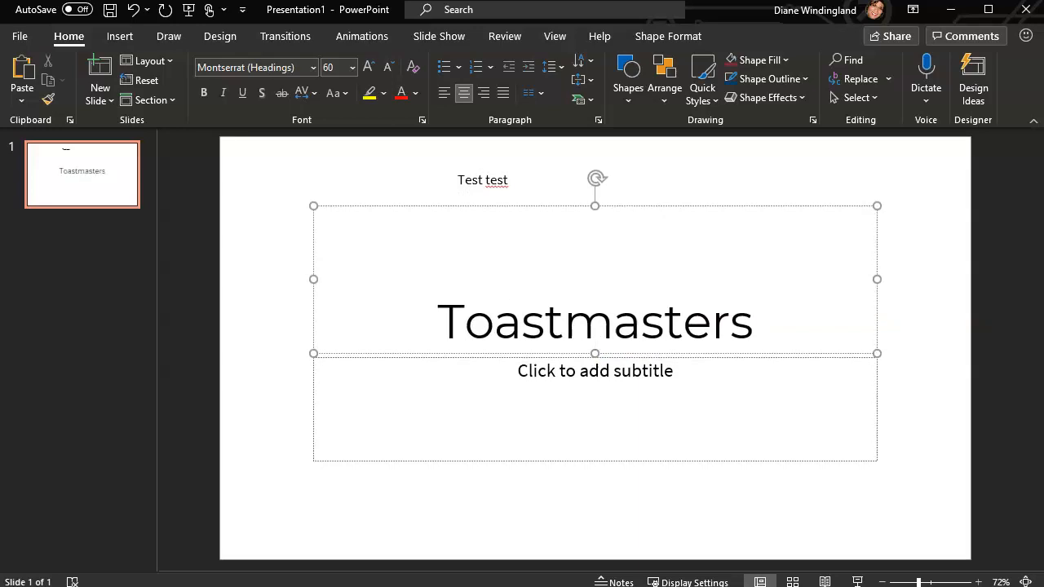
double_click(557, 317)
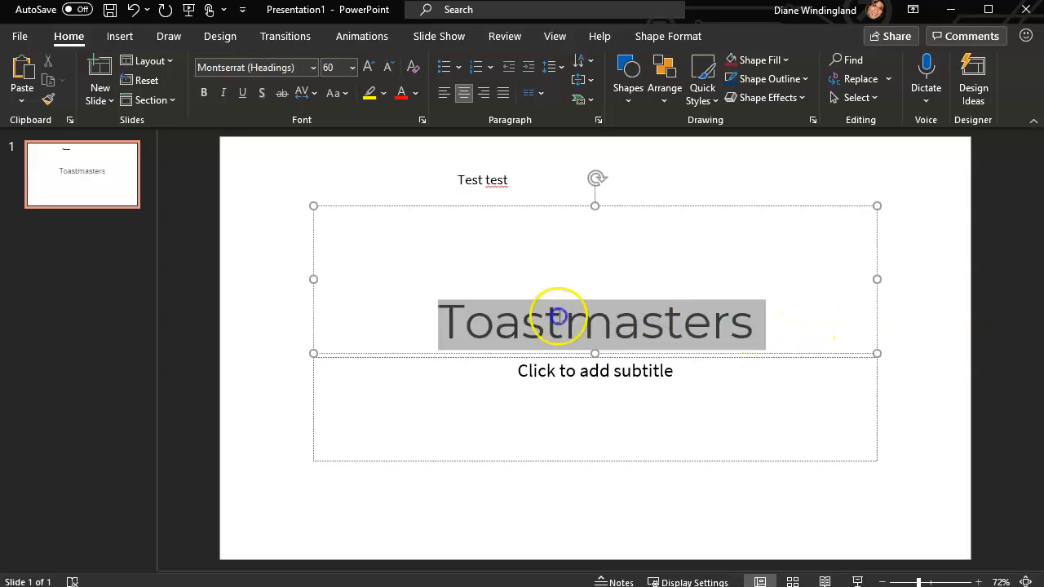
click(205, 94)
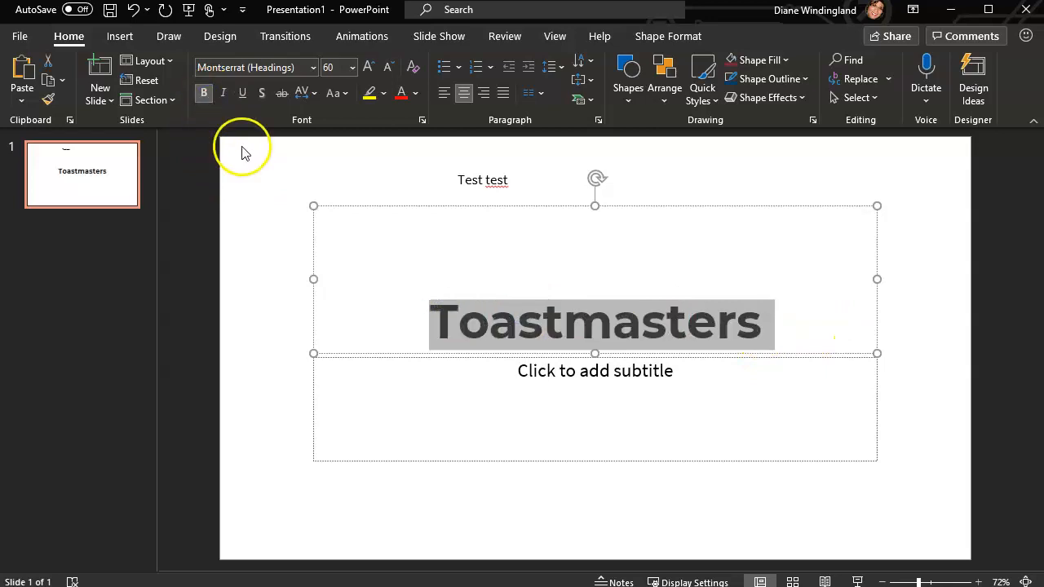